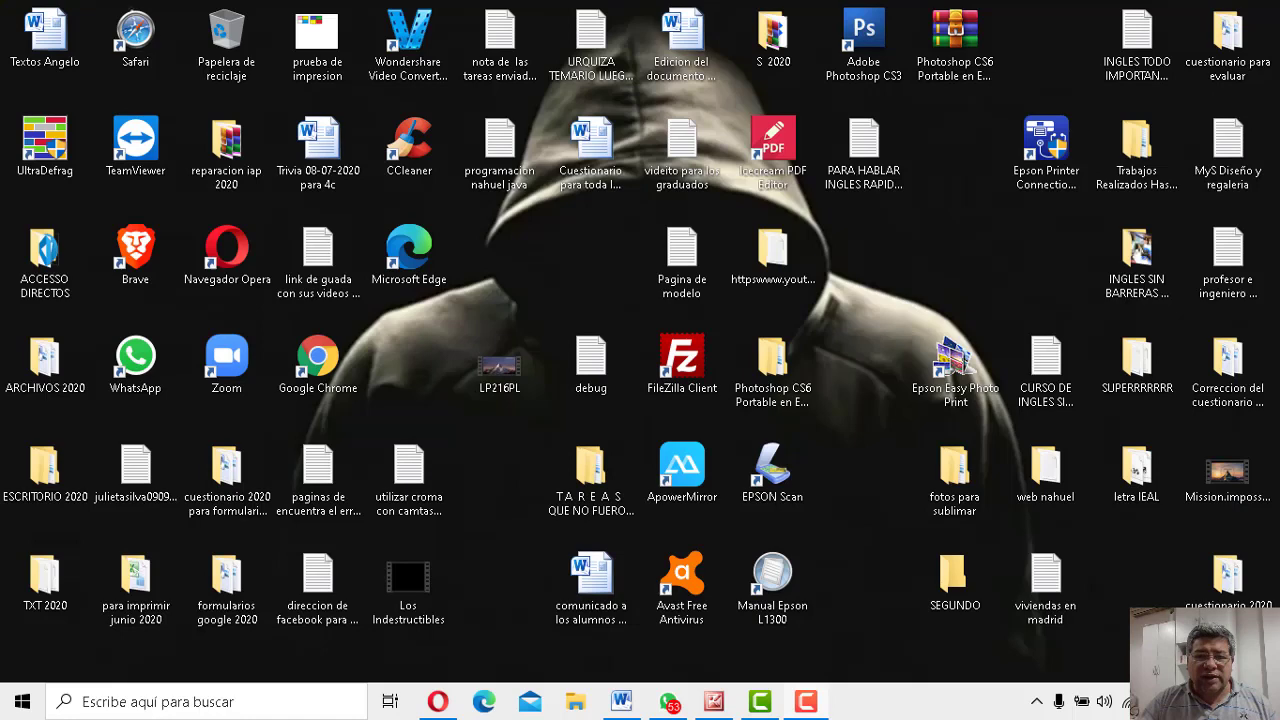
# Step: Review the SEXTO 18 de septiembre comic pages in Word, then minimize the document
pyautogui.click(622, 701)
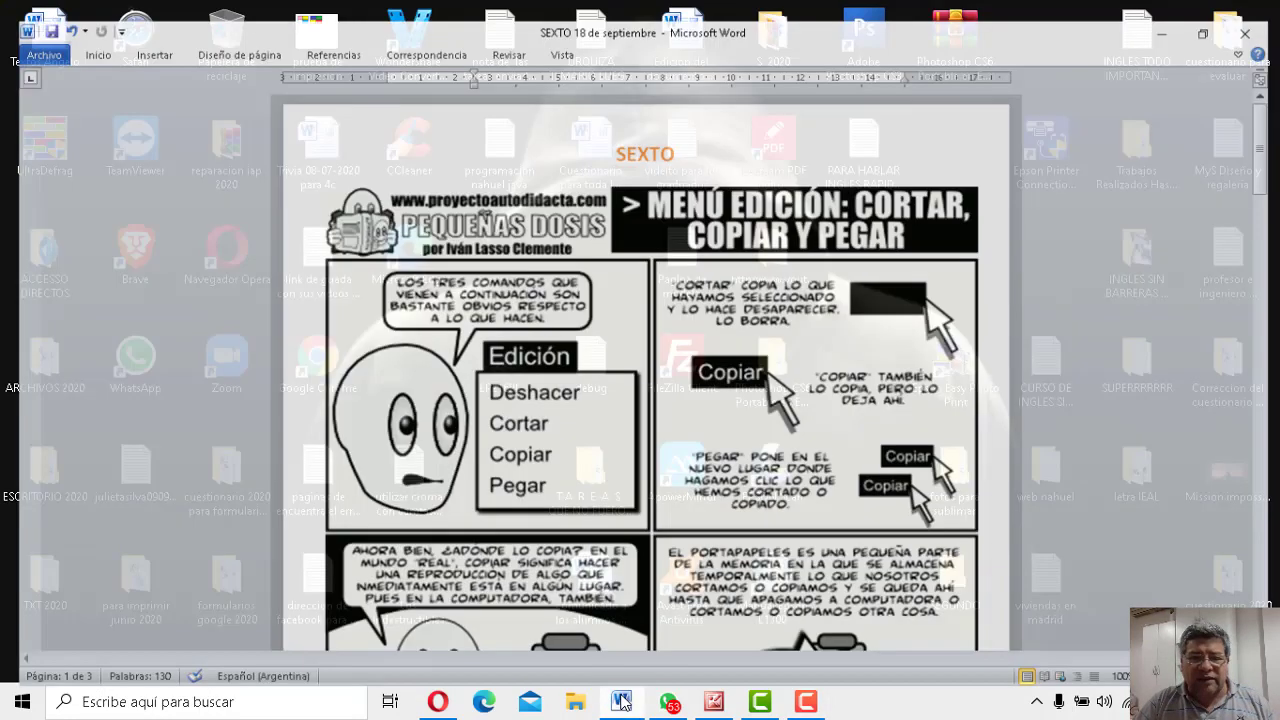
pyautogui.scroll(-1, 760, 535)
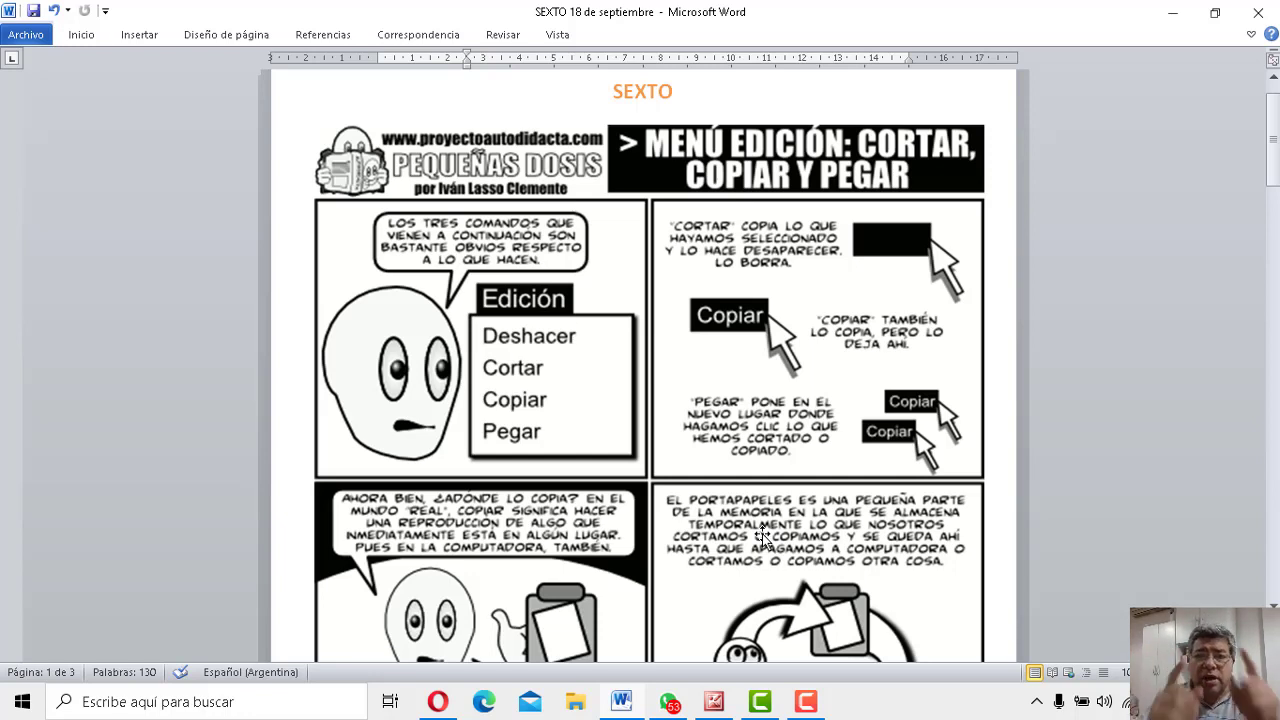
pyautogui.scroll(-4, 652, 494)
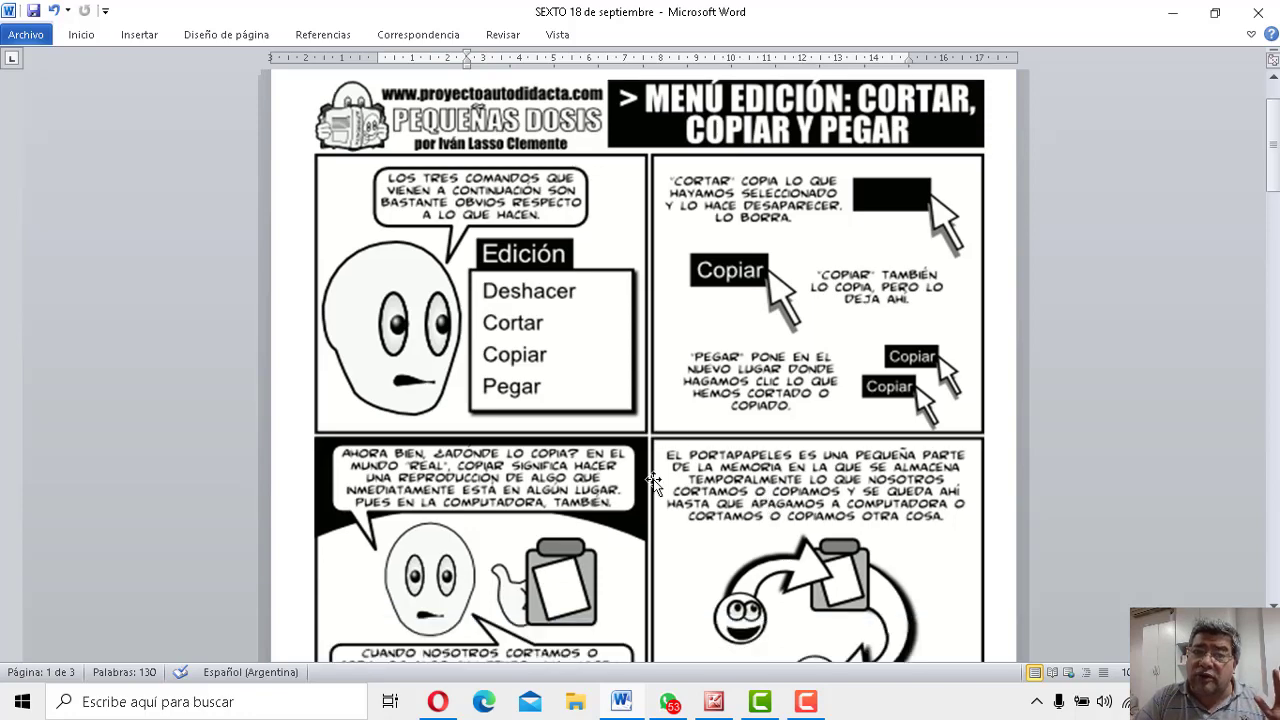
pyautogui.scroll(5, 401, 337)
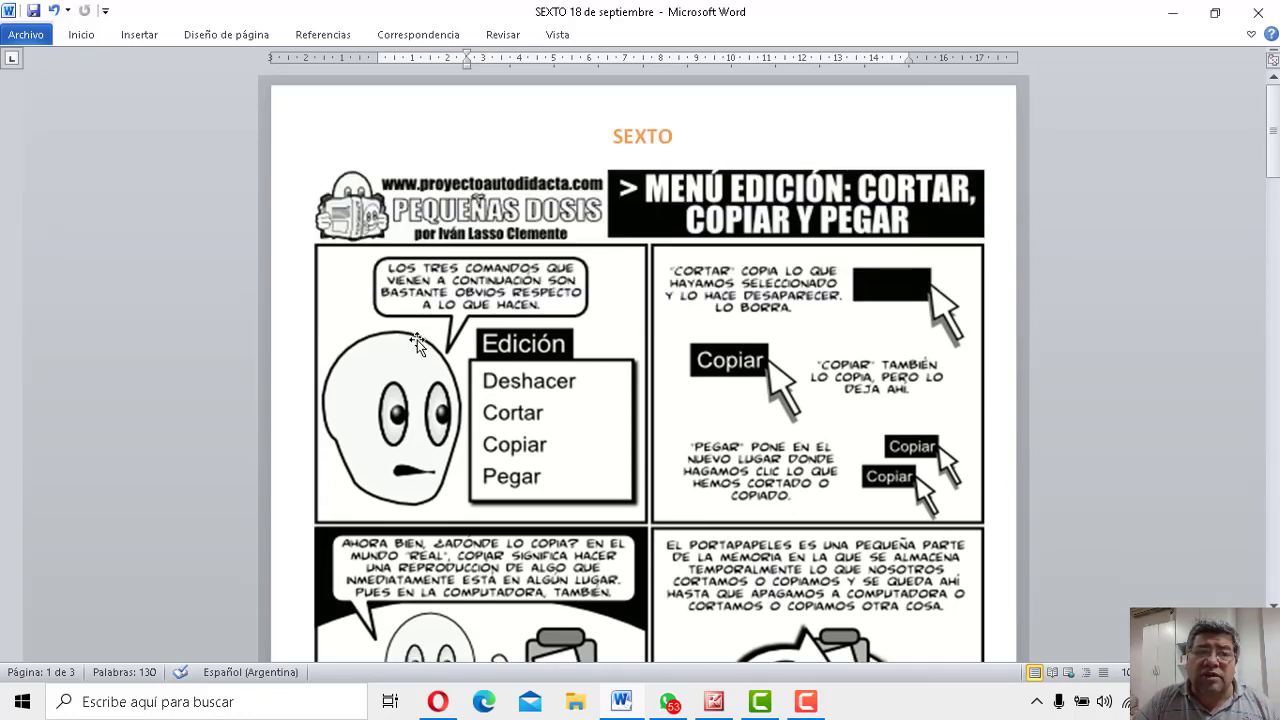
pyautogui.click(1170, 14)
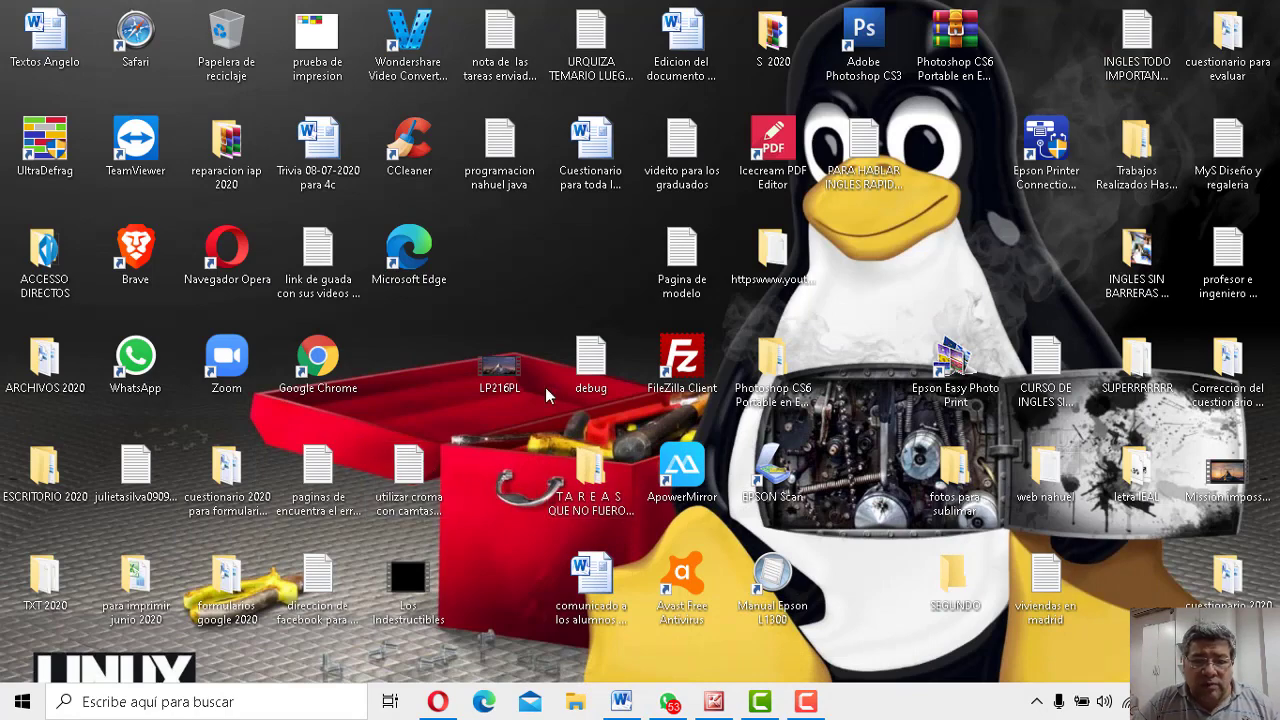
# Step: Open debug.txt and start a new blank note with Archivo > Nuevo
pyautogui.doubleClick(585, 365)
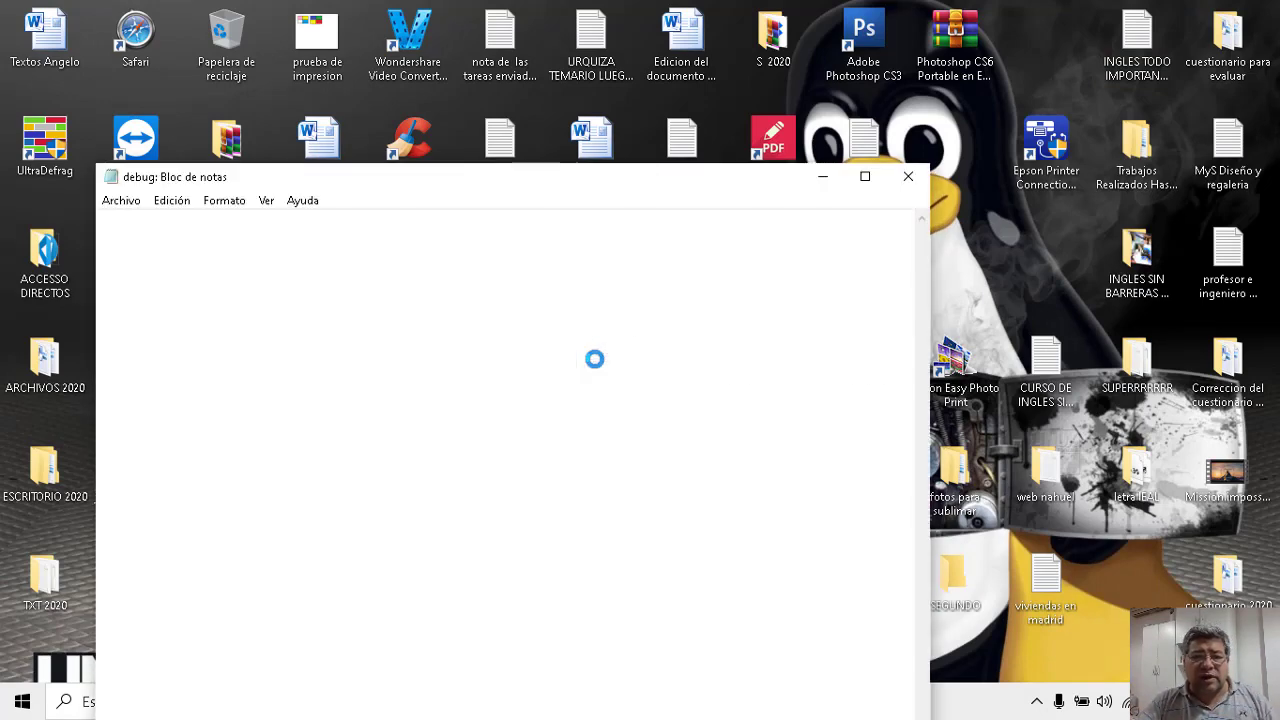
pyautogui.moveTo(549, 76); pyautogui.dragTo(549, 58)
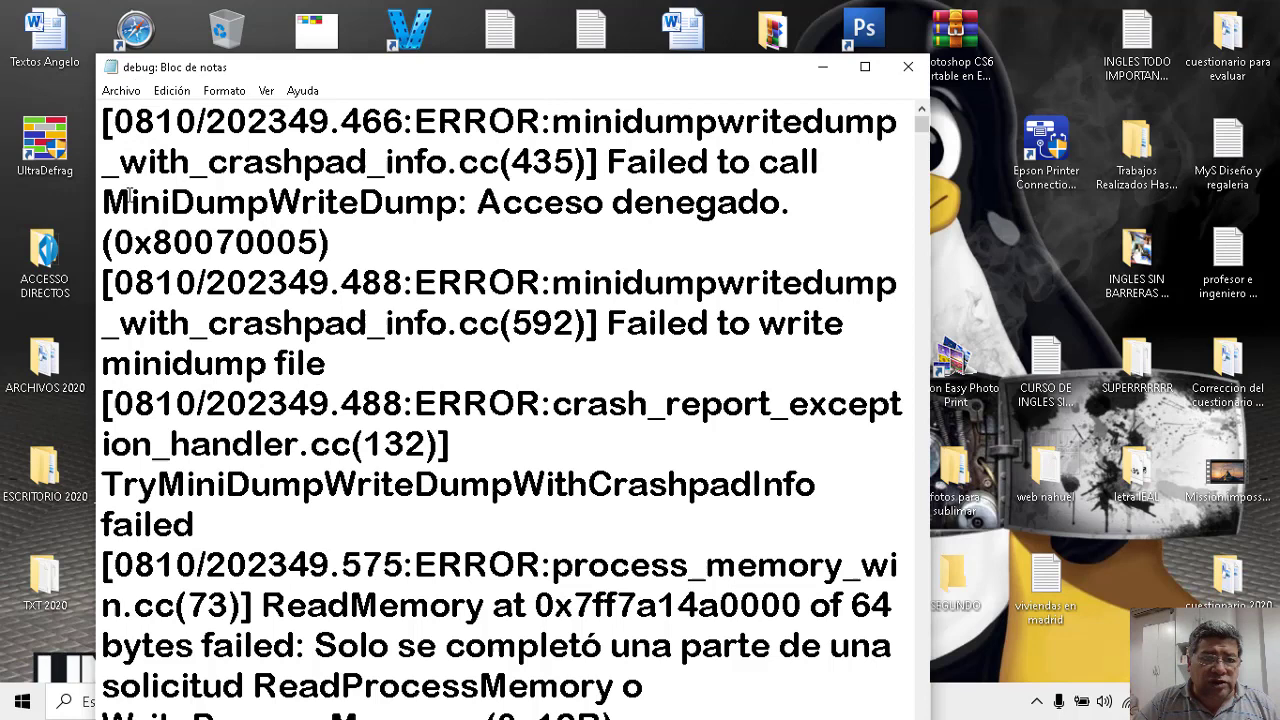
pyautogui.click(121, 90)
pyautogui.click(144, 112)
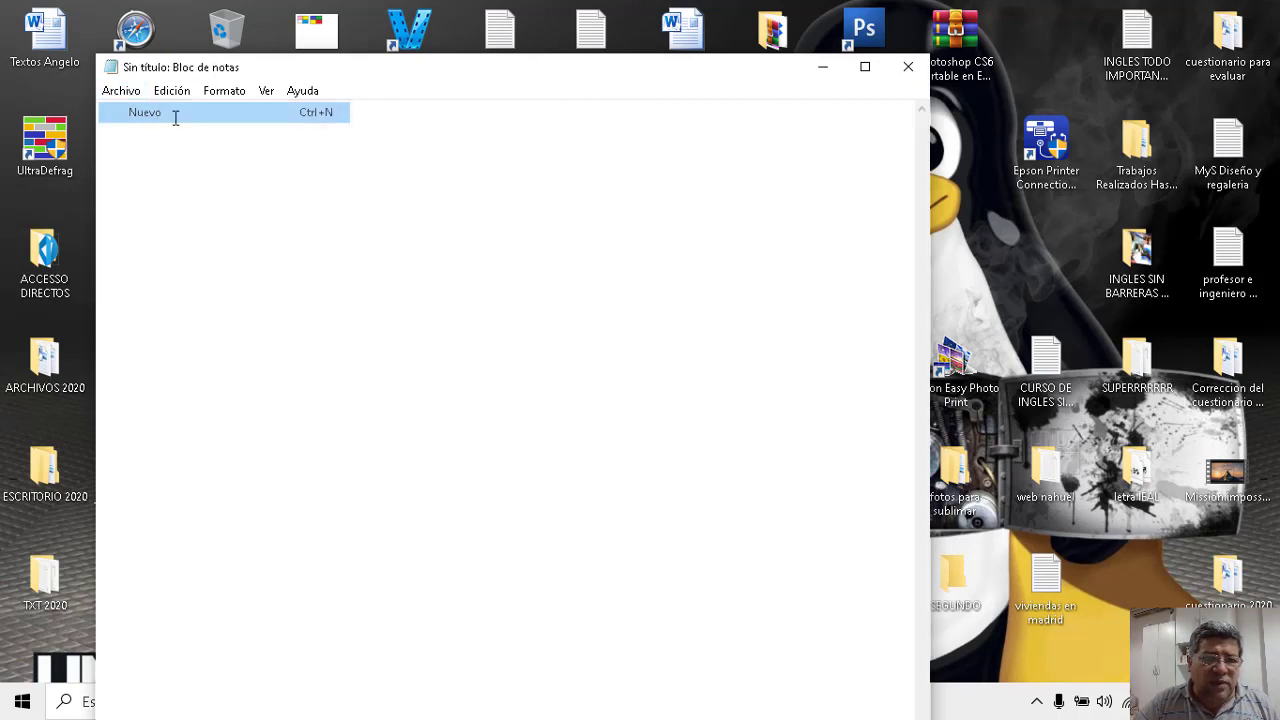
# Step: Reposition and resize the untitled note window
pyautogui.moveTo(454, 70); pyautogui.dragTo(789, 6)
pyautogui.doubleClick(786, 8)
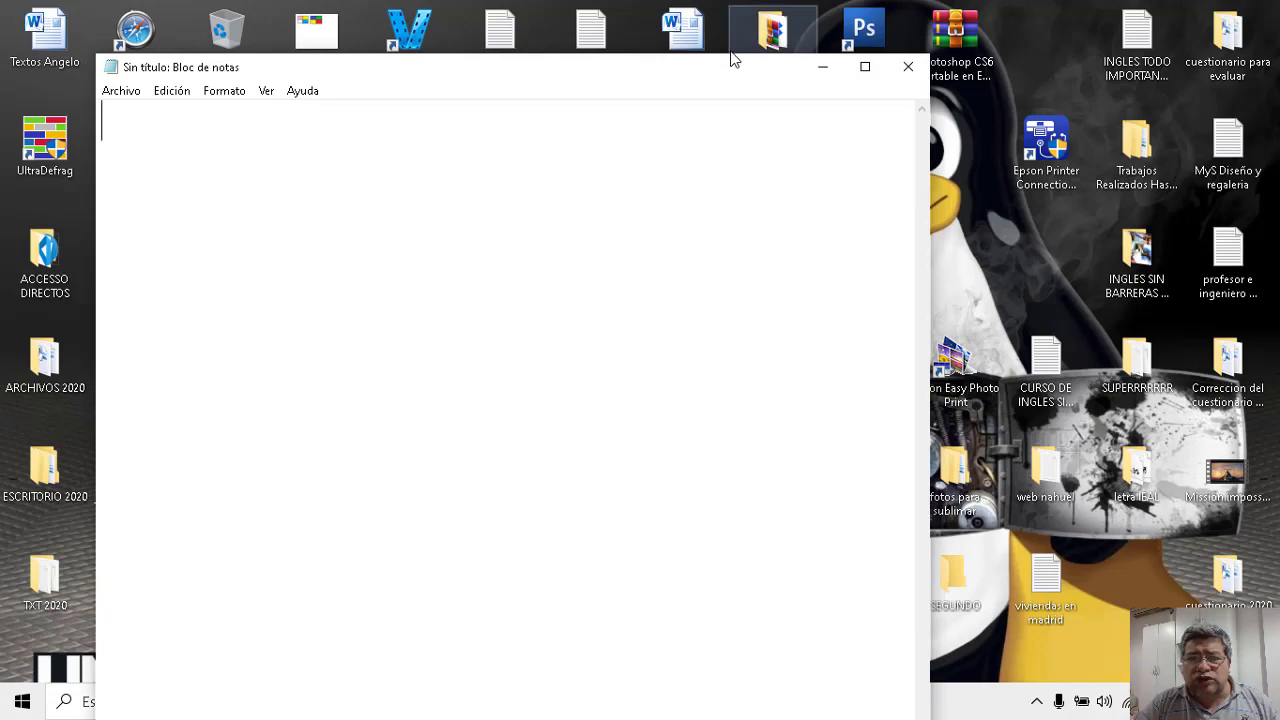
pyautogui.moveTo(711, 67); pyautogui.dragTo(808, 222)
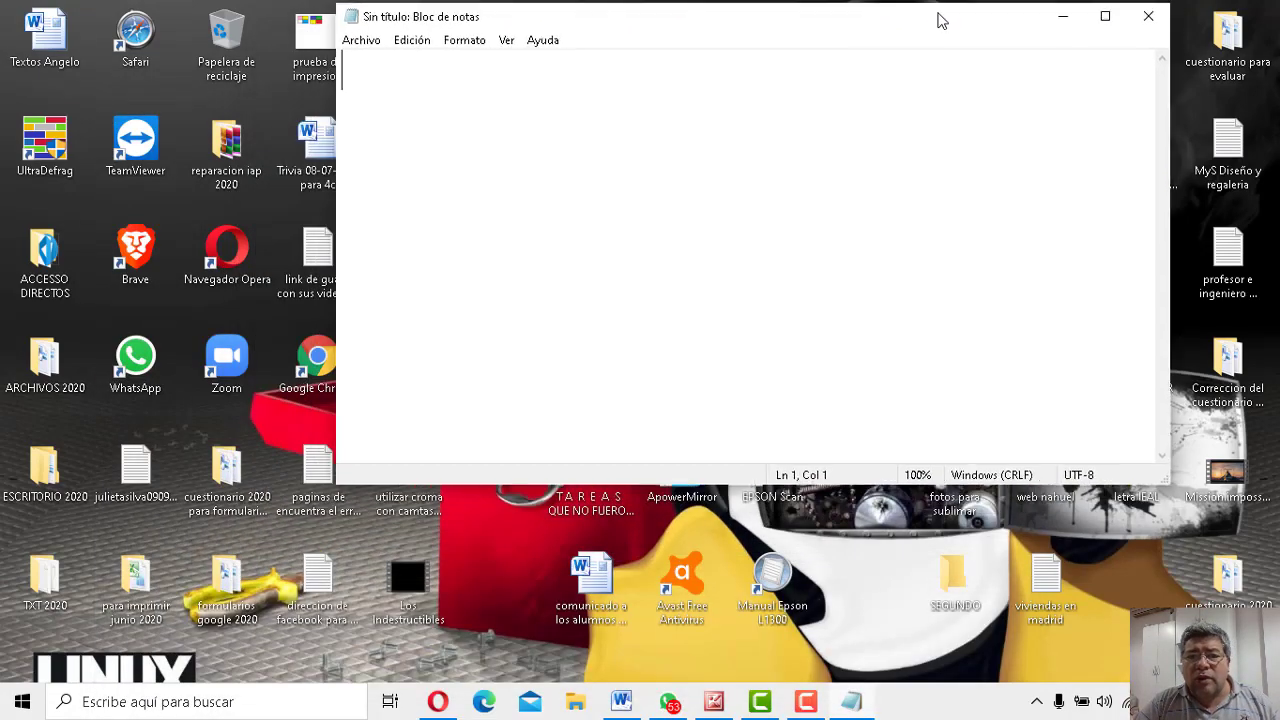
pyautogui.moveTo(940, 20); pyautogui.dragTo(948, 18)
# Step: Copy question 7's text from the Word worksheet, then minimize Word
pyautogui.click(621, 701)
pyautogui.scroll(-4, 612, 526)
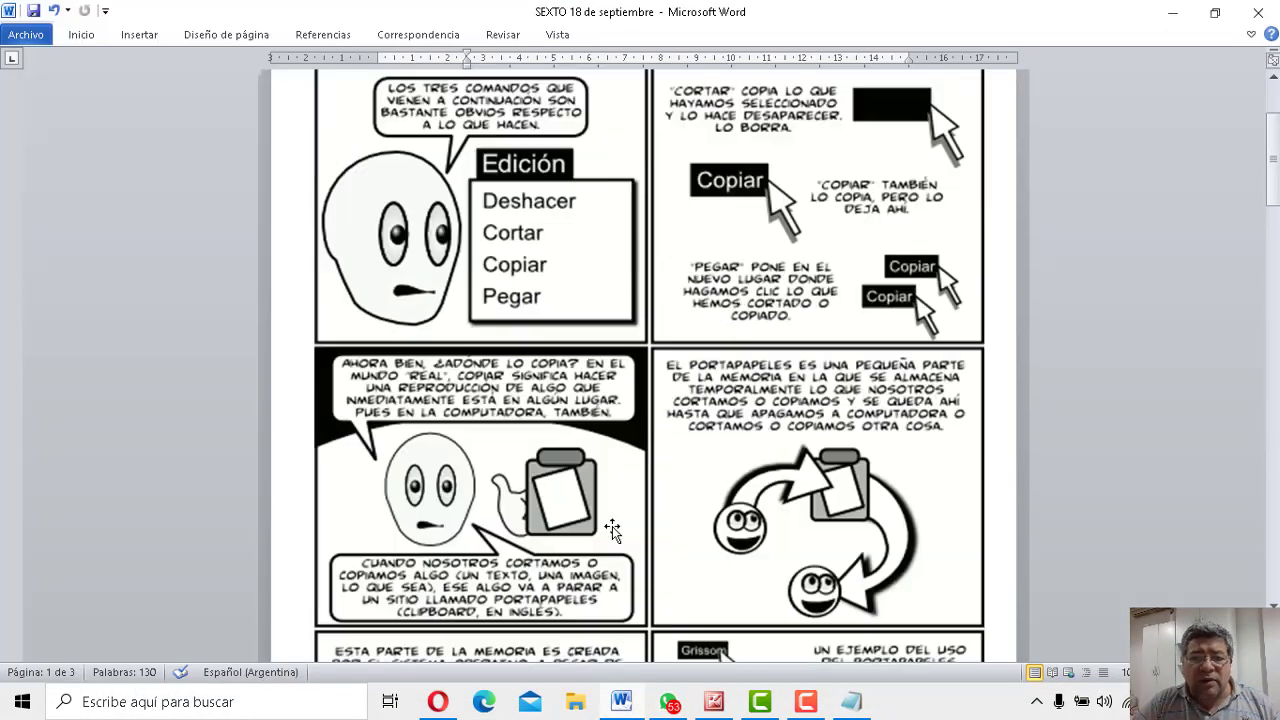
pyautogui.scroll(-14, 612, 526)
pyautogui.scroll(2, 612, 530)
pyautogui.scroll(-6, 613, 544)
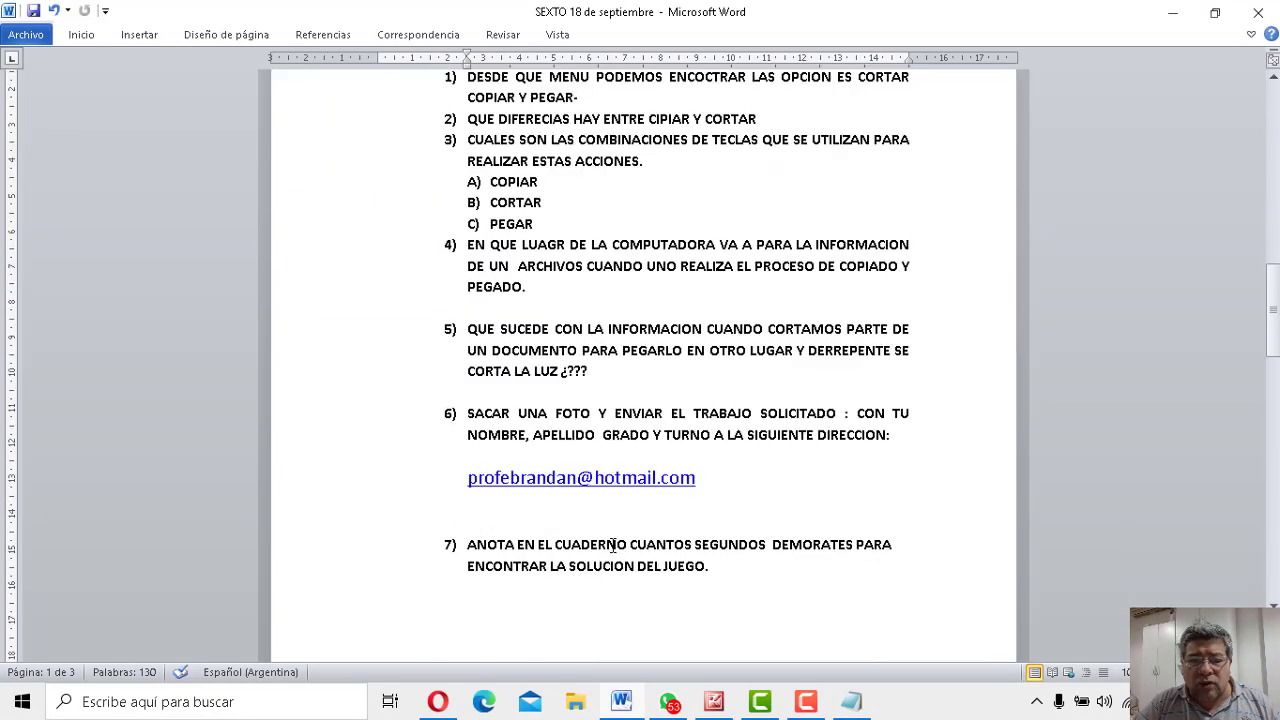
pyautogui.moveTo(746, 586); pyautogui.dragTo(464, 545)
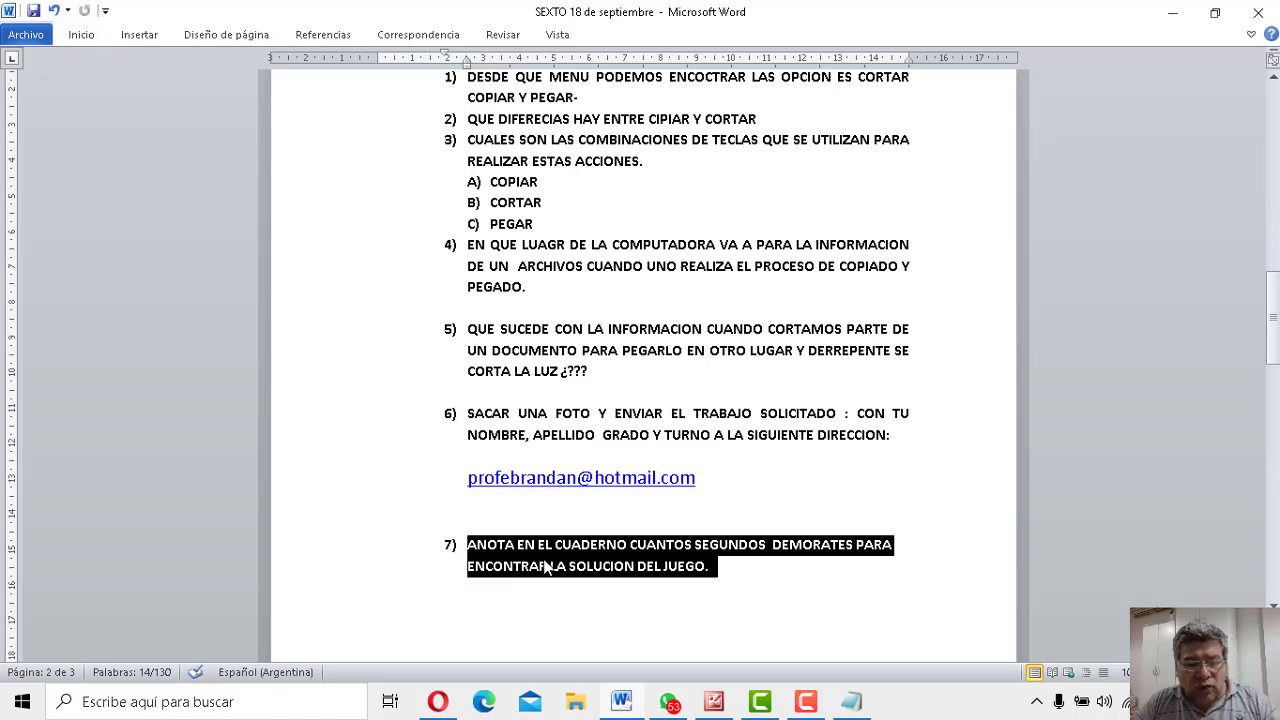
pyautogui.click(1173, 12)
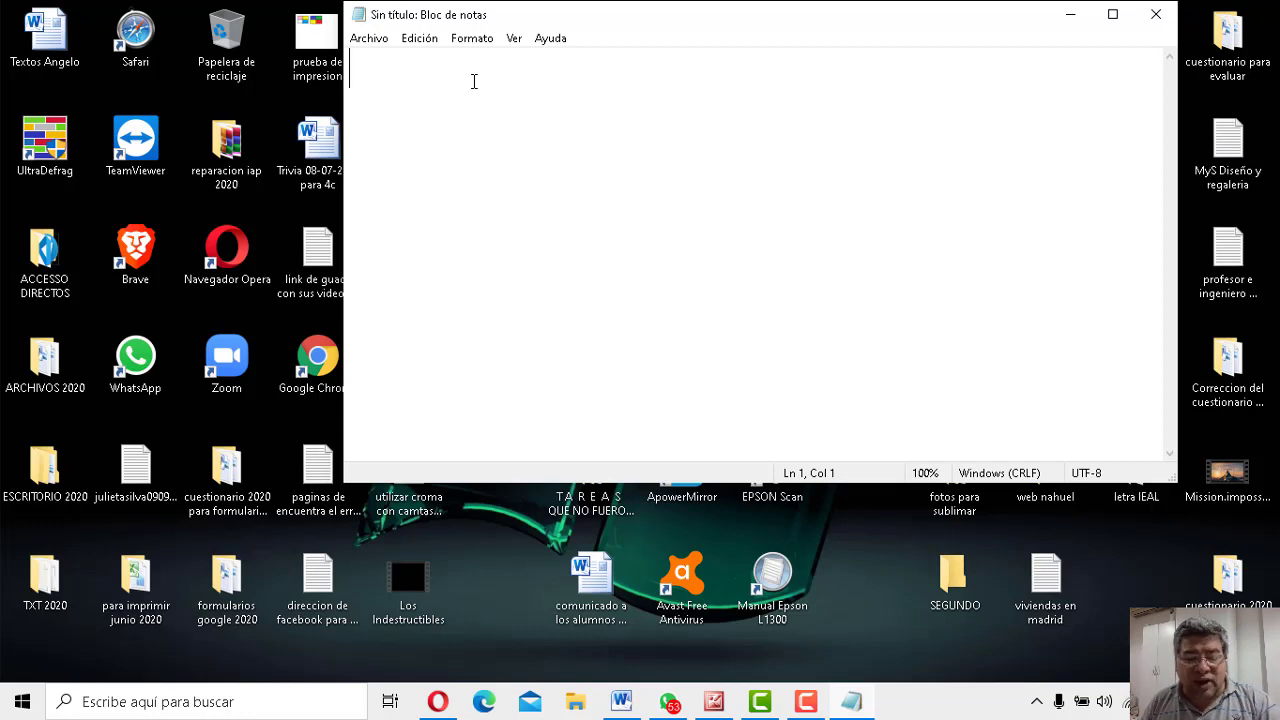
# Step: Paste question 7 into the note and add the lines 'CTRL + C' and 'CTRL + V' below it
pyautogui.write('7)\\tANOTA EN EL CUADERNO CUANTOS SEGUNDOS  DEMORATES PARA ENCONTRAR LA SOLUCION DEL JUEGO.')
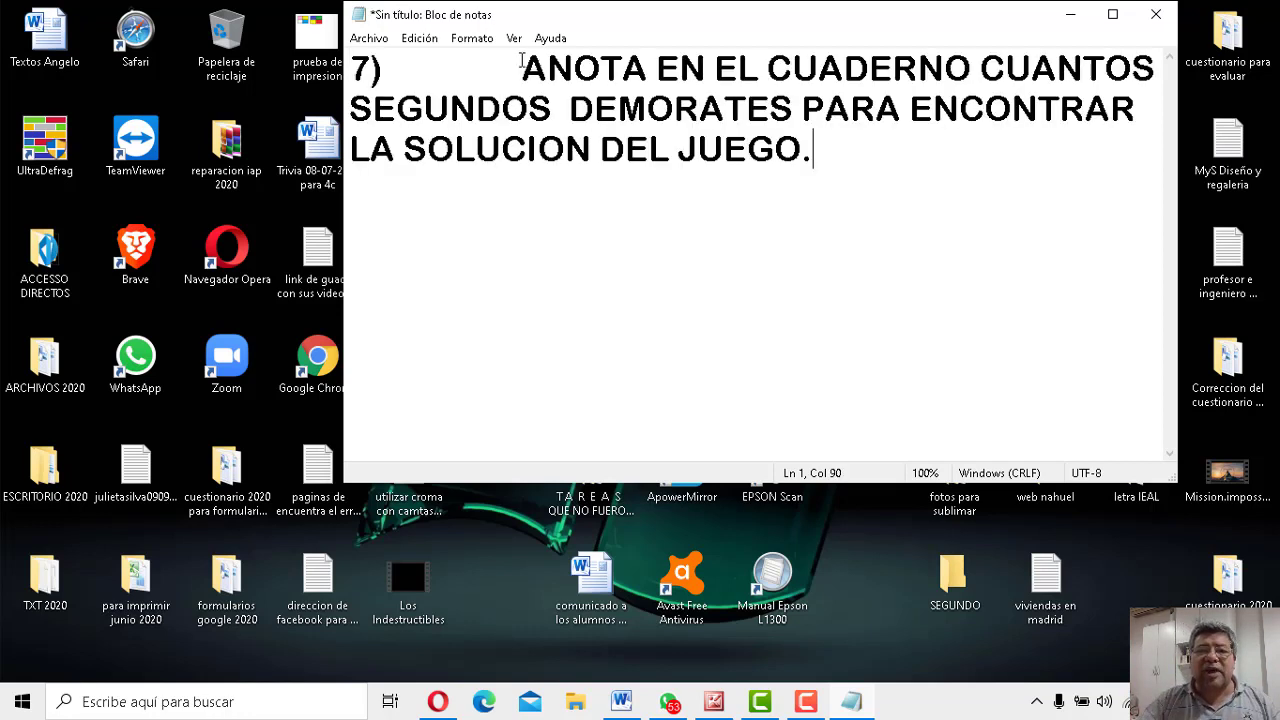
pyautogui.press('Return')
pyautogui.press('Return')
pyautogui.press('Return')
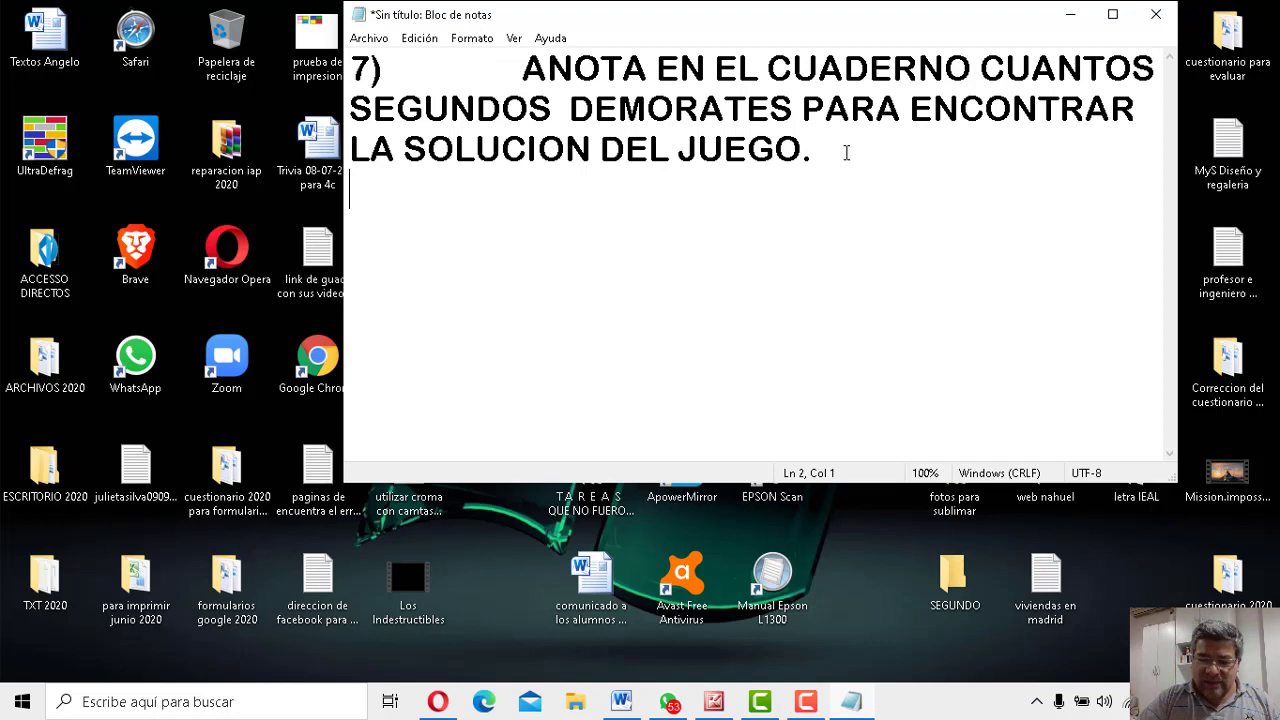
pyautogui.write('CTRL')
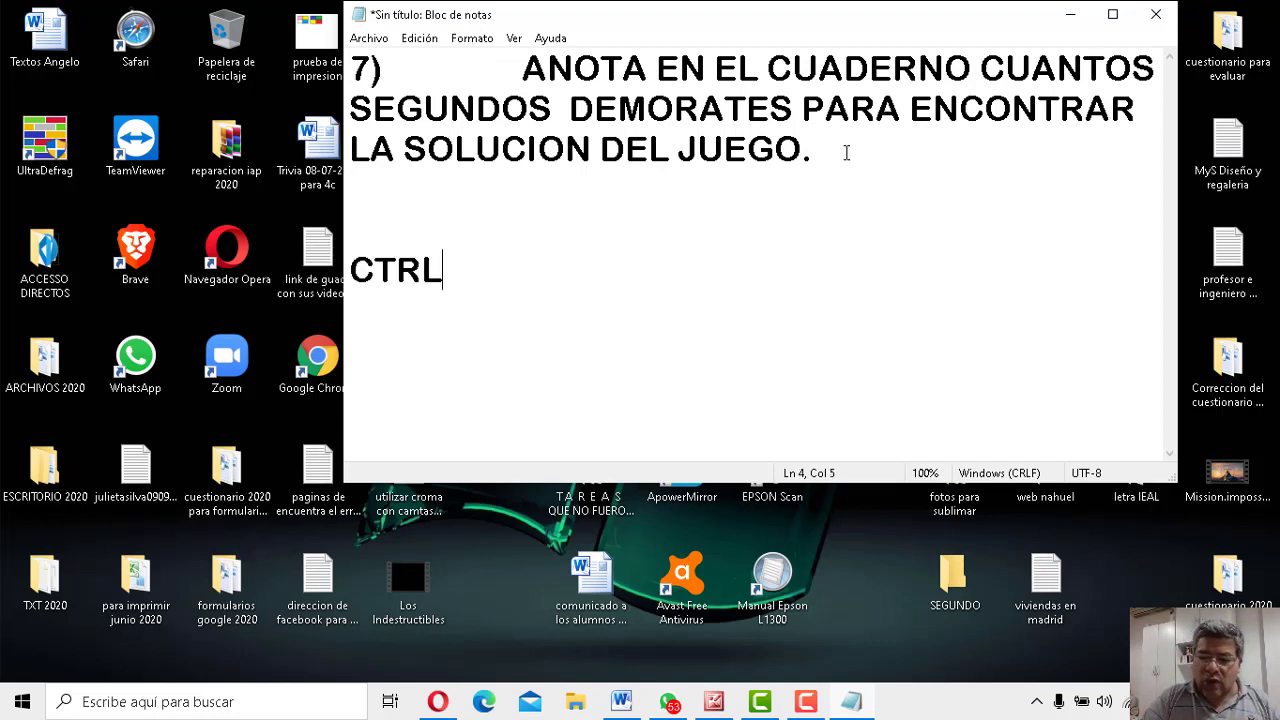
pyautogui.write(' + C')
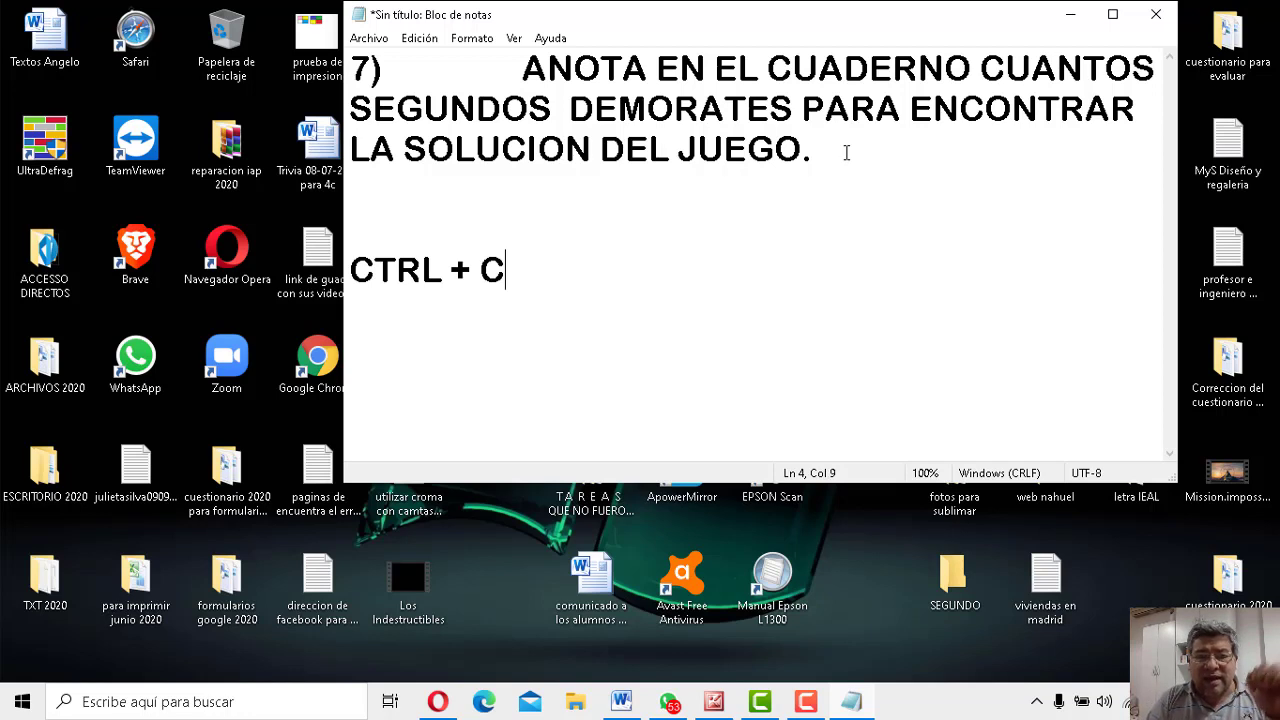
pyautogui.press('Return')
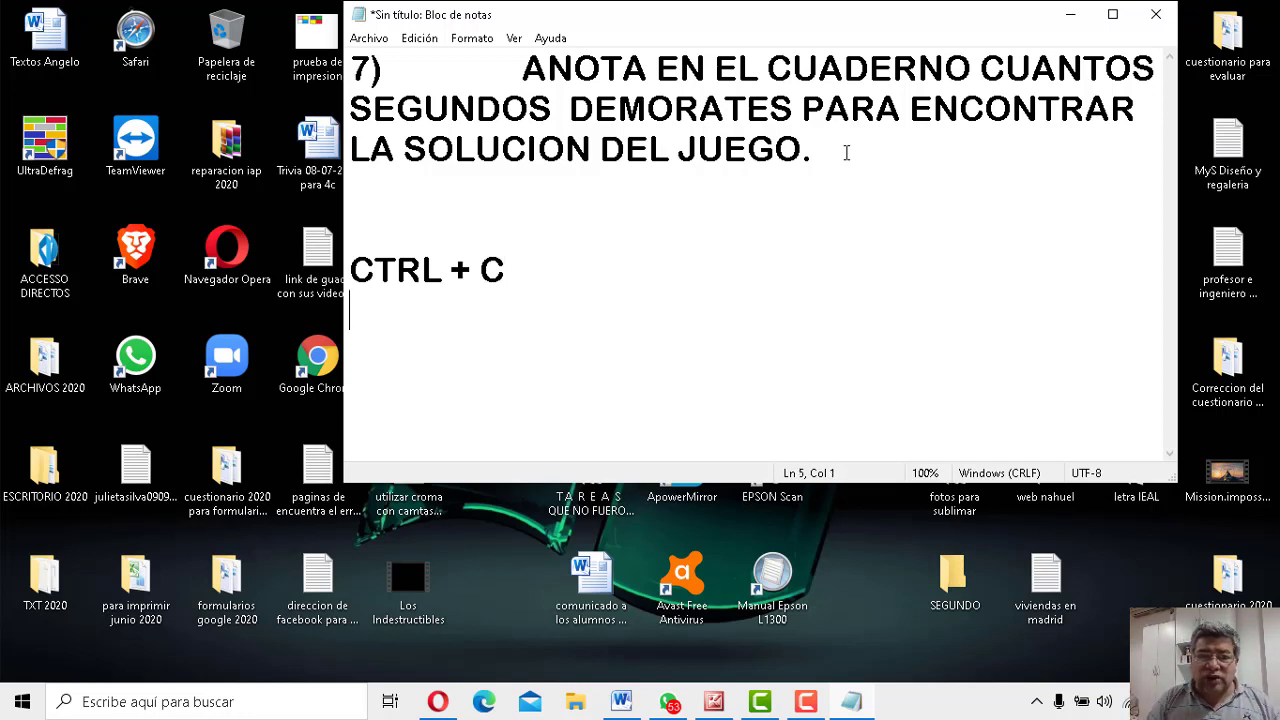
pyautogui.write('CTRL ')
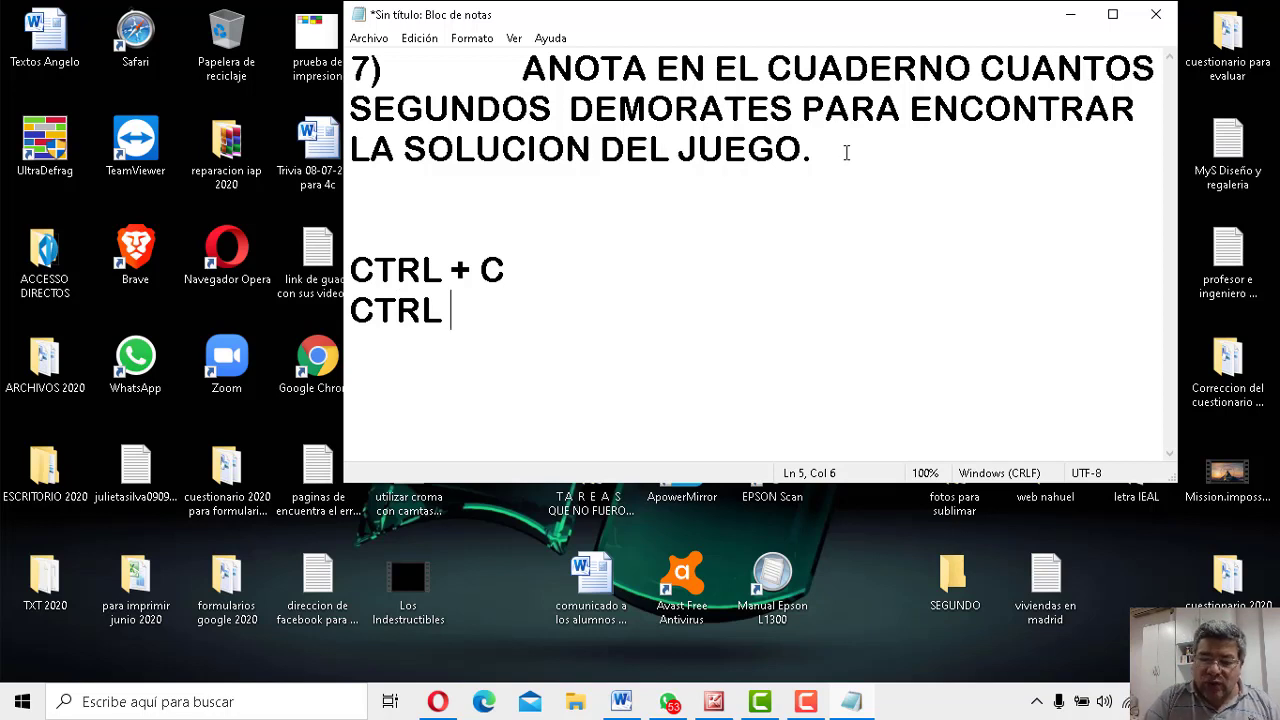
pyautogui.write('+ V')
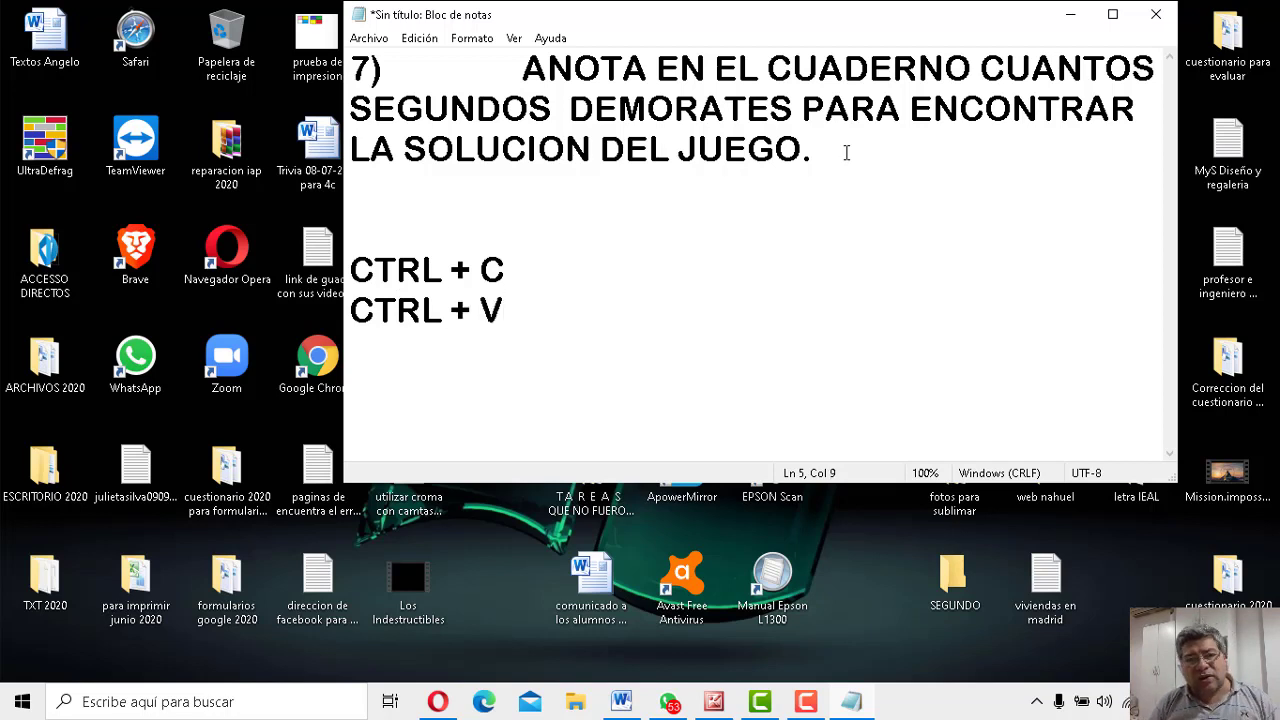
# Step: Select and copy the whole question 7 paragraph, then move below the CTRL + V line
pyautogui.moveTo(906, 118); pyautogui.dragTo(382, 72)
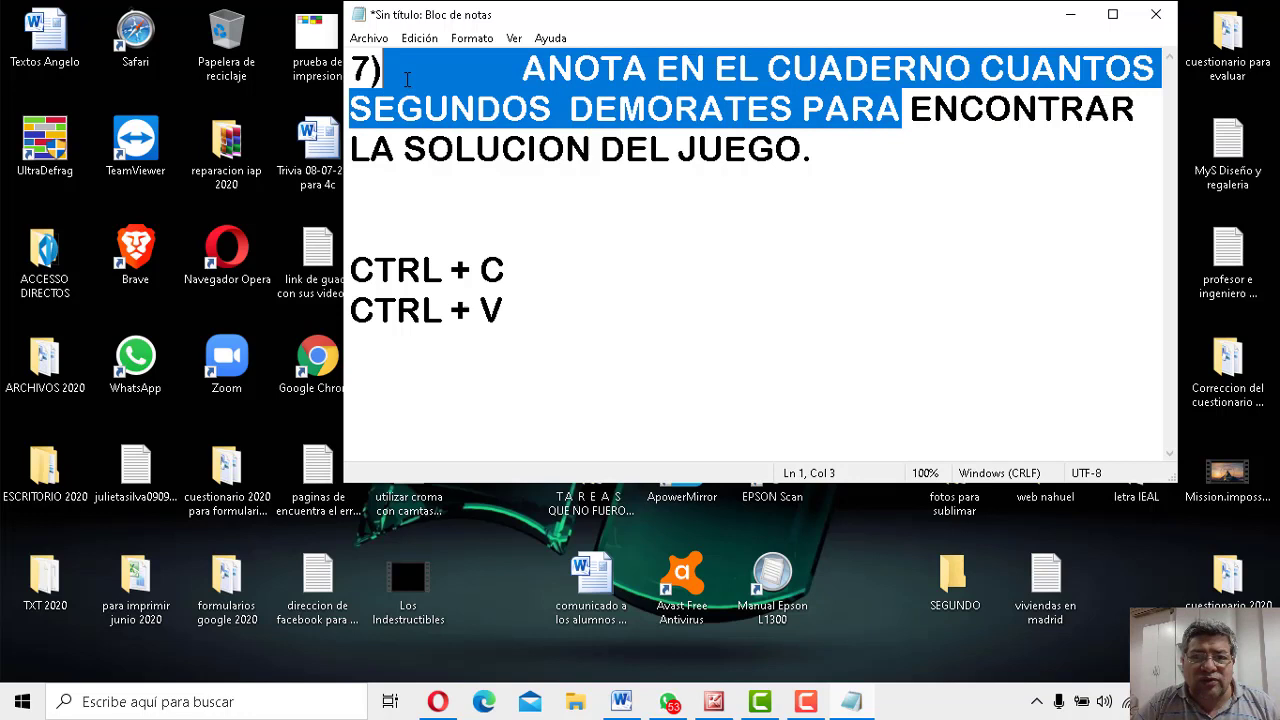
pyautogui.click(640, 160)
pyautogui.click(830, 162)
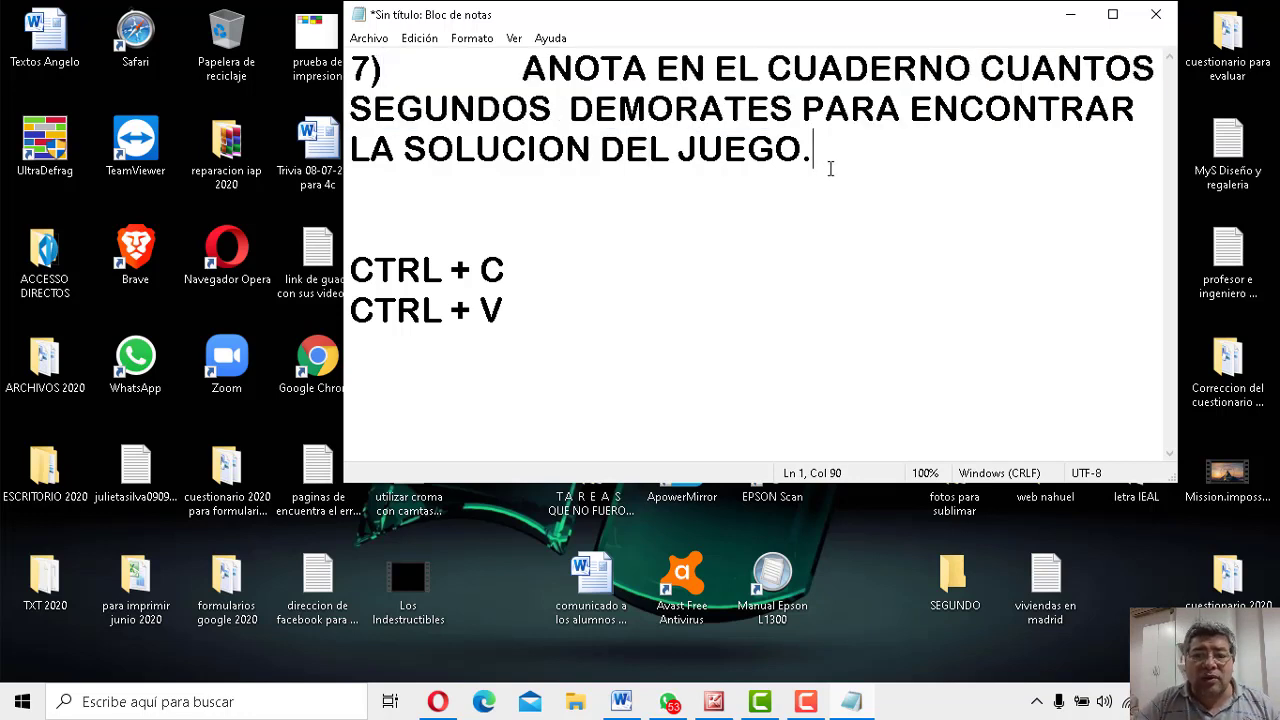
pyautogui.moveTo(816, 172); pyautogui.dragTo(354, 62)
pyautogui.hotkey('ctrl', 'c')
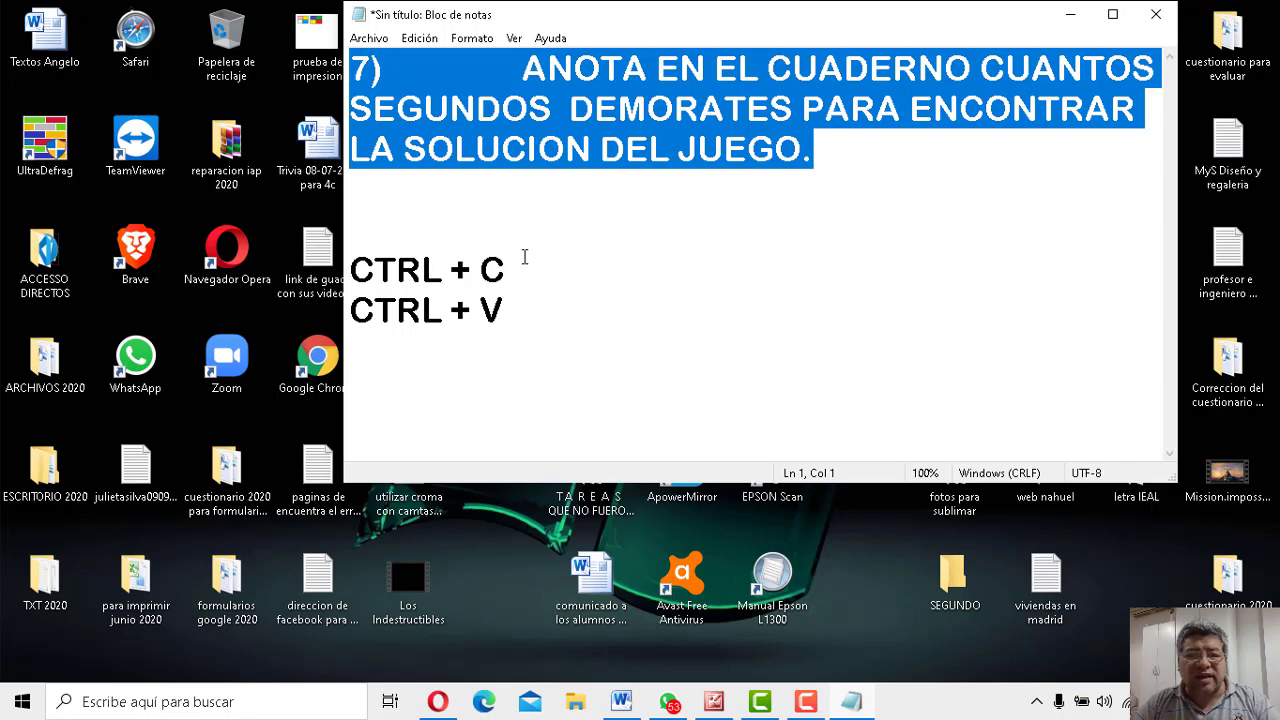
pyautogui.click(537, 322)
pyautogui.press('Return')
pyautogui.press('Return')
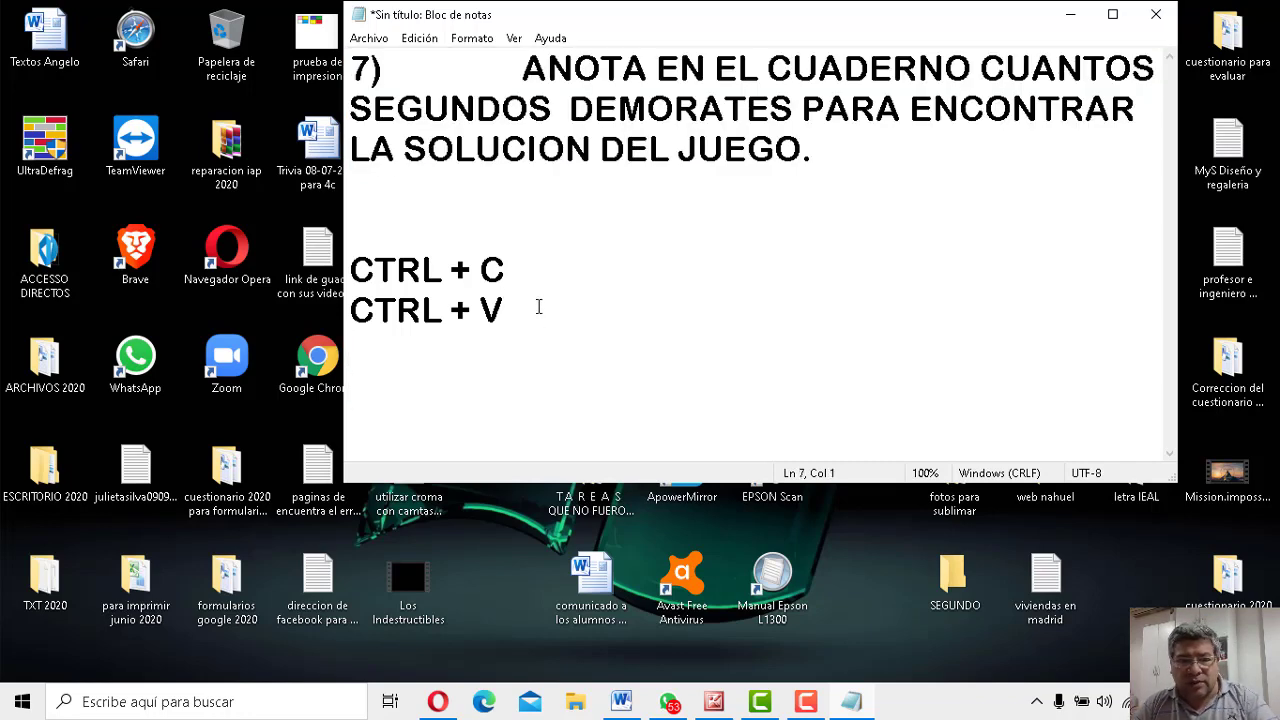
# Step: Maximize the note and paste the question 7 paragraph three times on separate lines
pyautogui.click(1112, 14)
pyautogui.hotkey('ctrl', 'v')
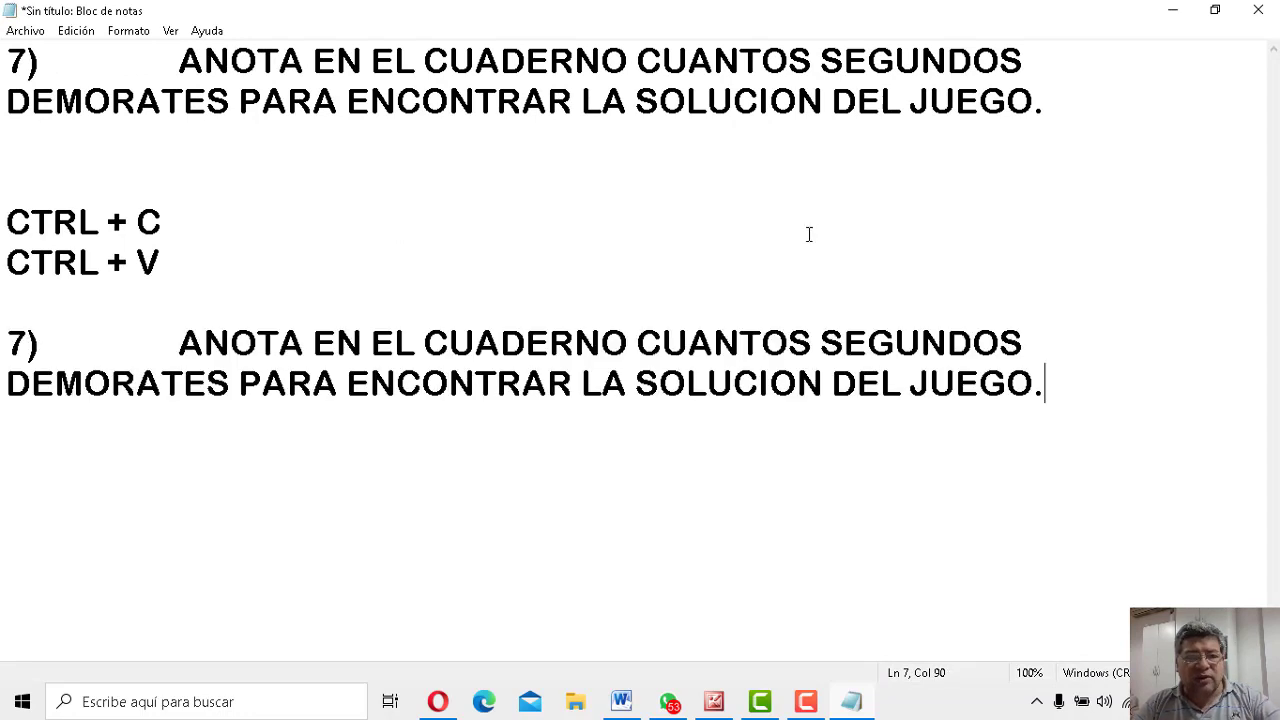
pyautogui.press('Return')
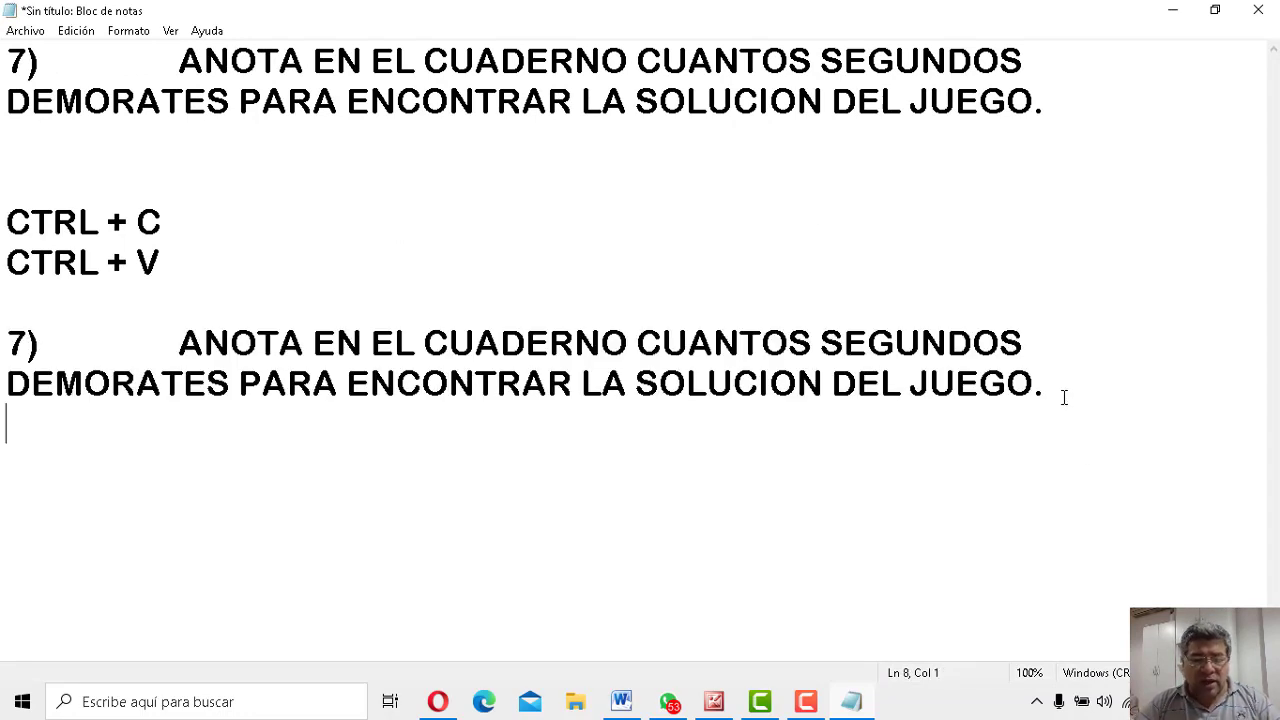
pyautogui.hotkey('ctrl', 'v')
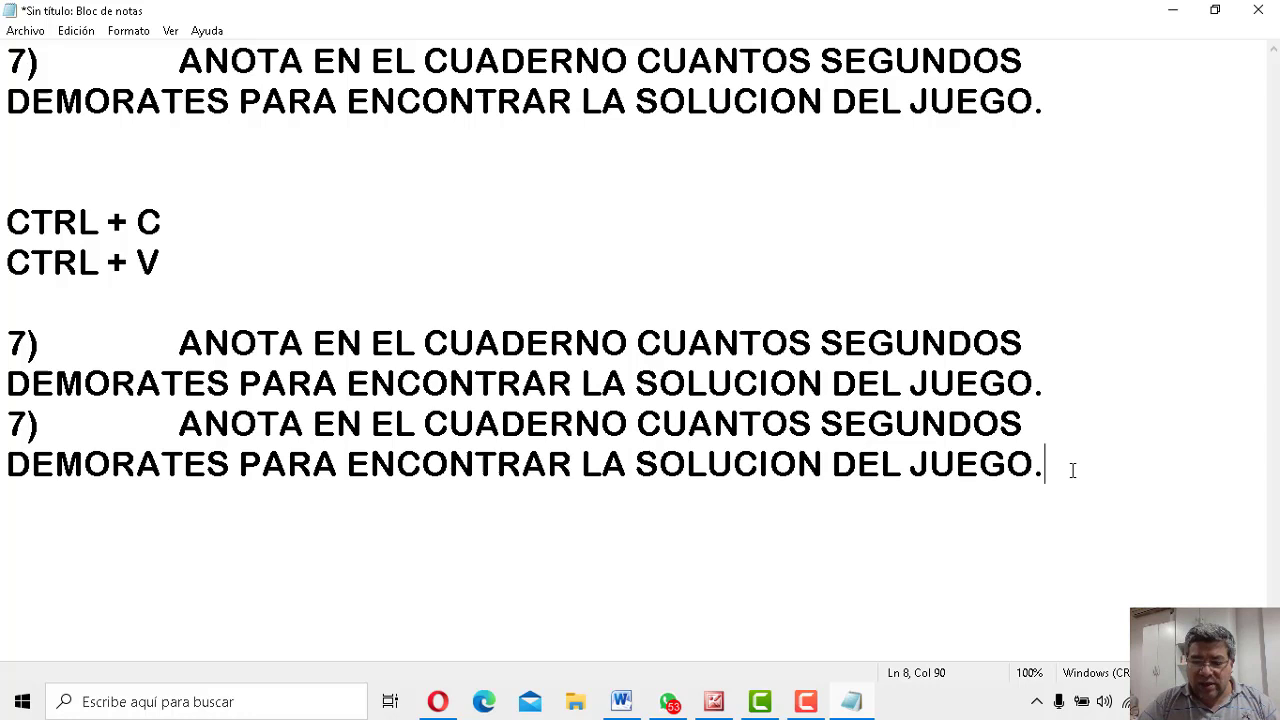
pyautogui.press('Return')
pyautogui.write('7)\\tANOTA EN EL CUADERNO CUANTOS SEGUNDOS DEMORATES PARA ENCONTRAR LA SOLUCION DEL JUEGO.')
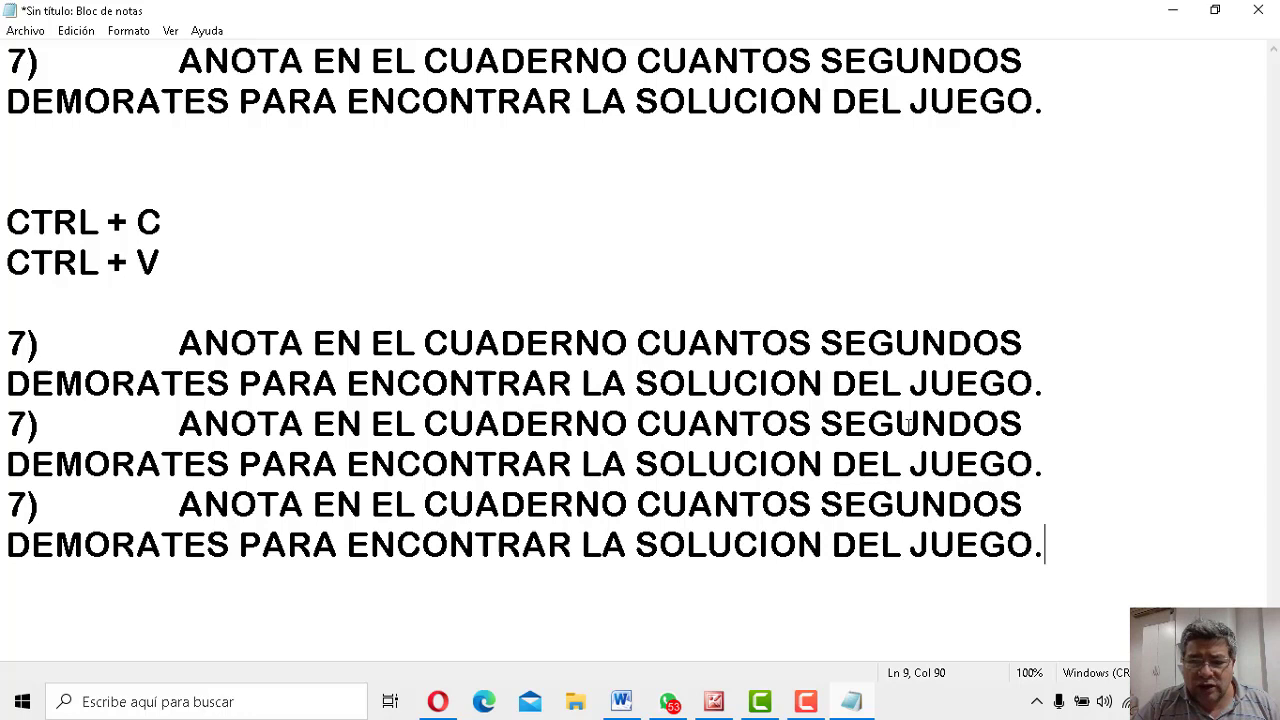
# Step: Delete the three duplicate paragraphs and copy the original top paragraph with Edición > Copiar
pyautogui.moveTo(1020, 544); pyautogui.dragTo(4, 345)
pyautogui.press('Delete')
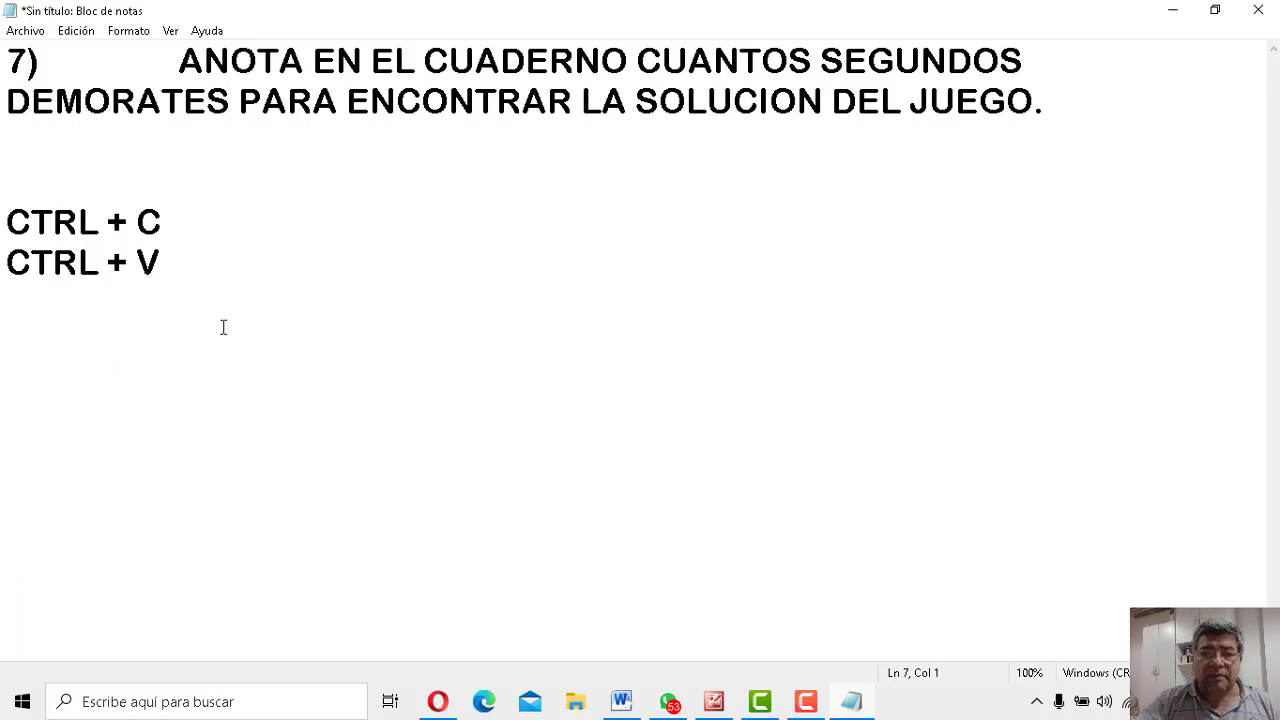
pyautogui.moveTo(1074, 103); pyautogui.dragTo(15, 25)
pyautogui.hotkey('ctrl', 'c')
pyautogui.click(57, 30)
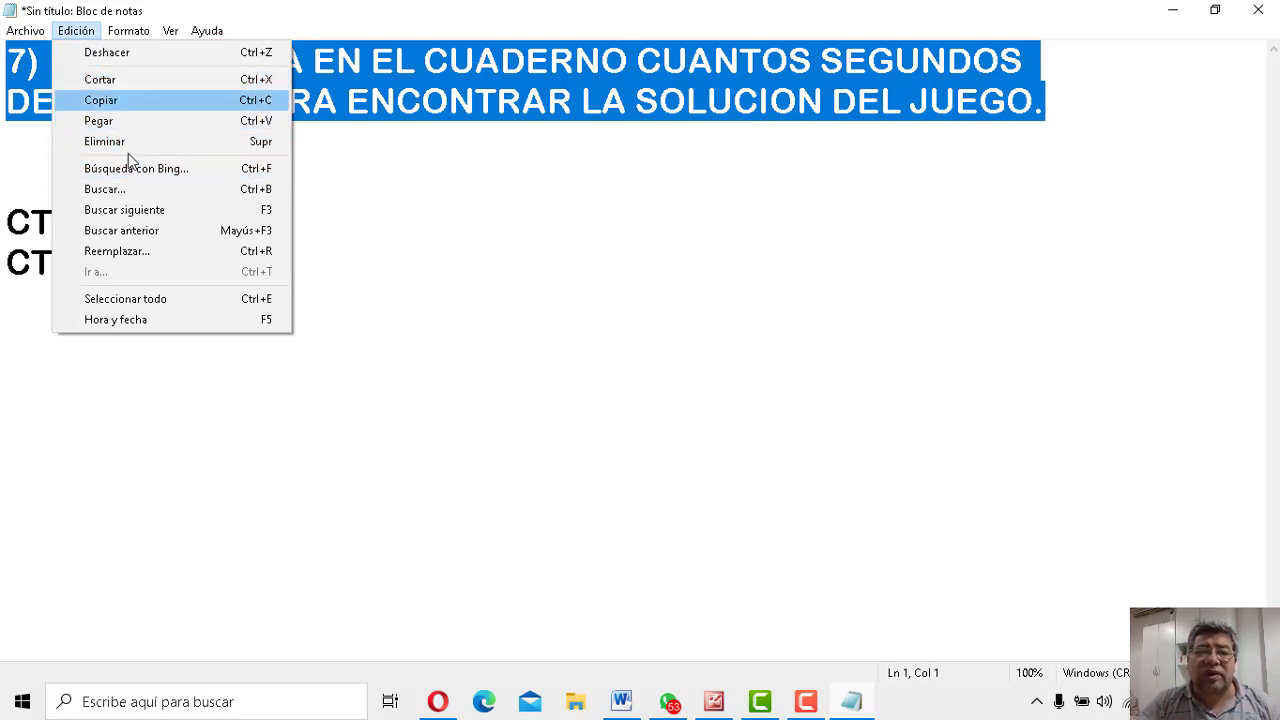
pyautogui.click(137, 103)
# Step: Paste the copied paragraph on a new line below the CTRL + V line
pyautogui.click(209, 280)
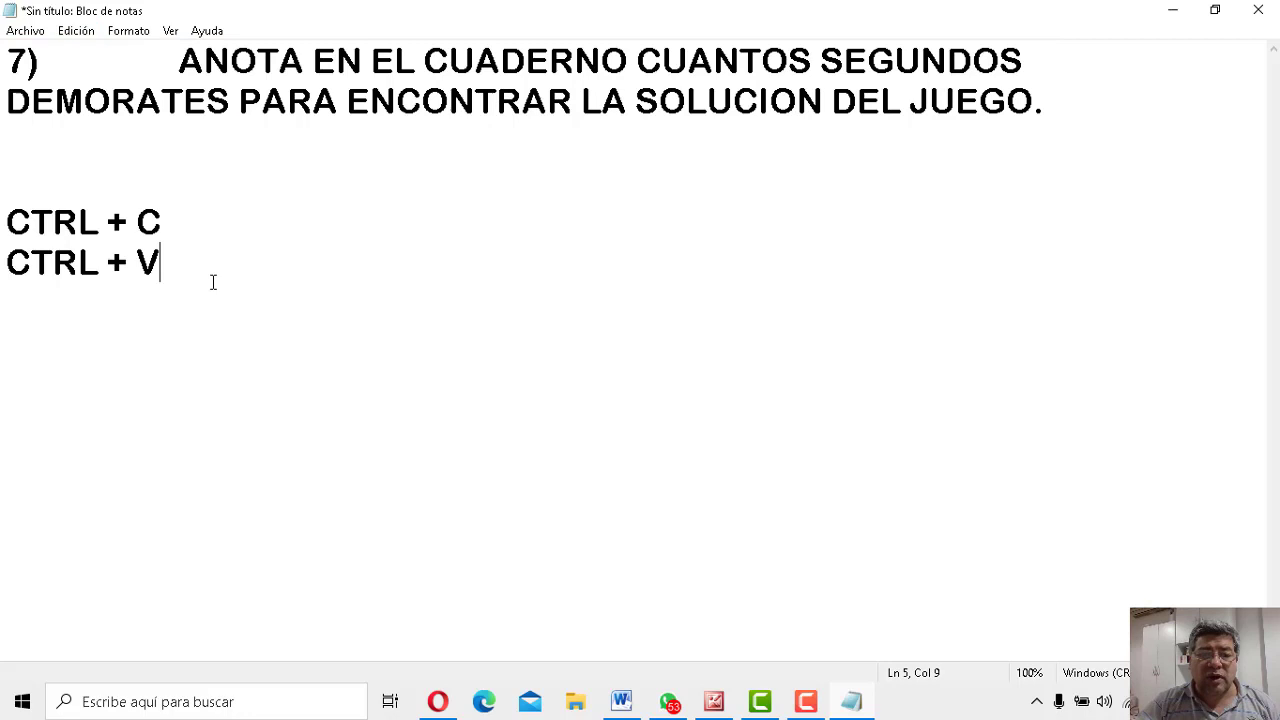
pyautogui.press('Return')
pyautogui.press('Return')
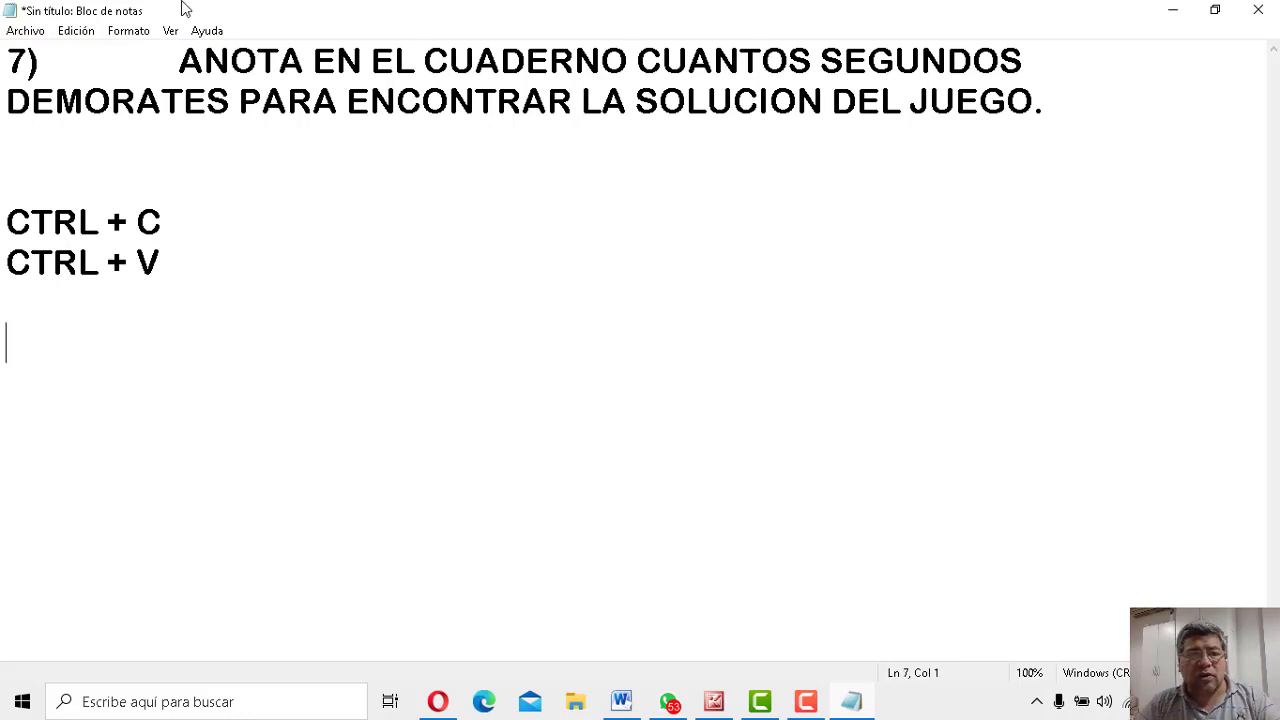
pyautogui.click(64, 33)
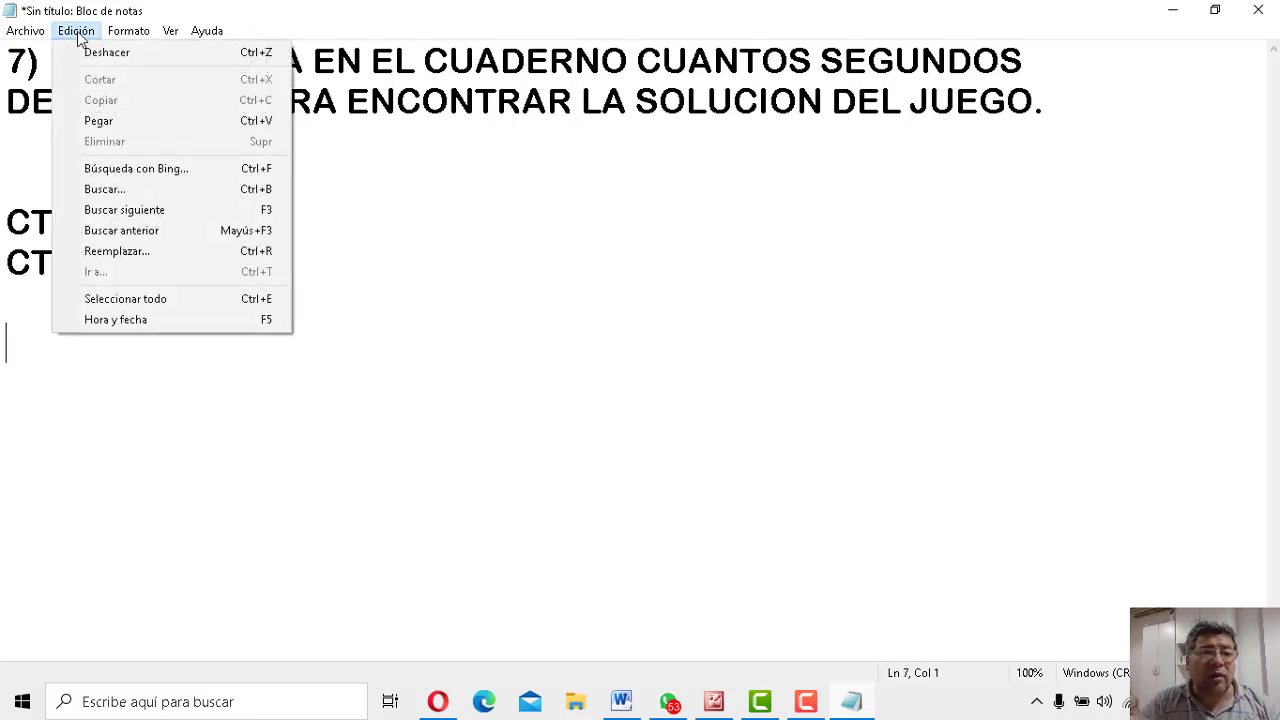
pyautogui.click(120, 122)
pyautogui.press('Return')
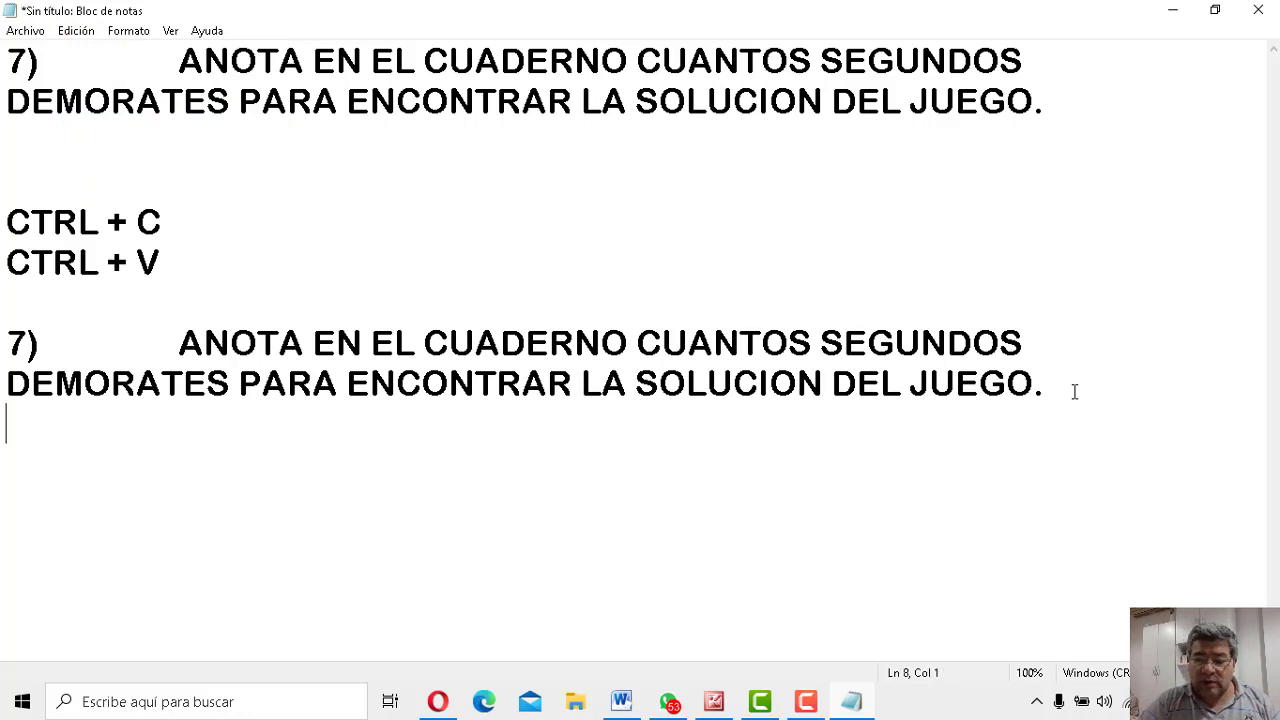
# Step: Copy the pasted paragraph and paste a second copy beneath it
pyautogui.moveTo(1071, 403); pyautogui.dragTo(4, 330)
pyautogui.hotkey('ctrl', 'c')
pyautogui.click(76, 32)
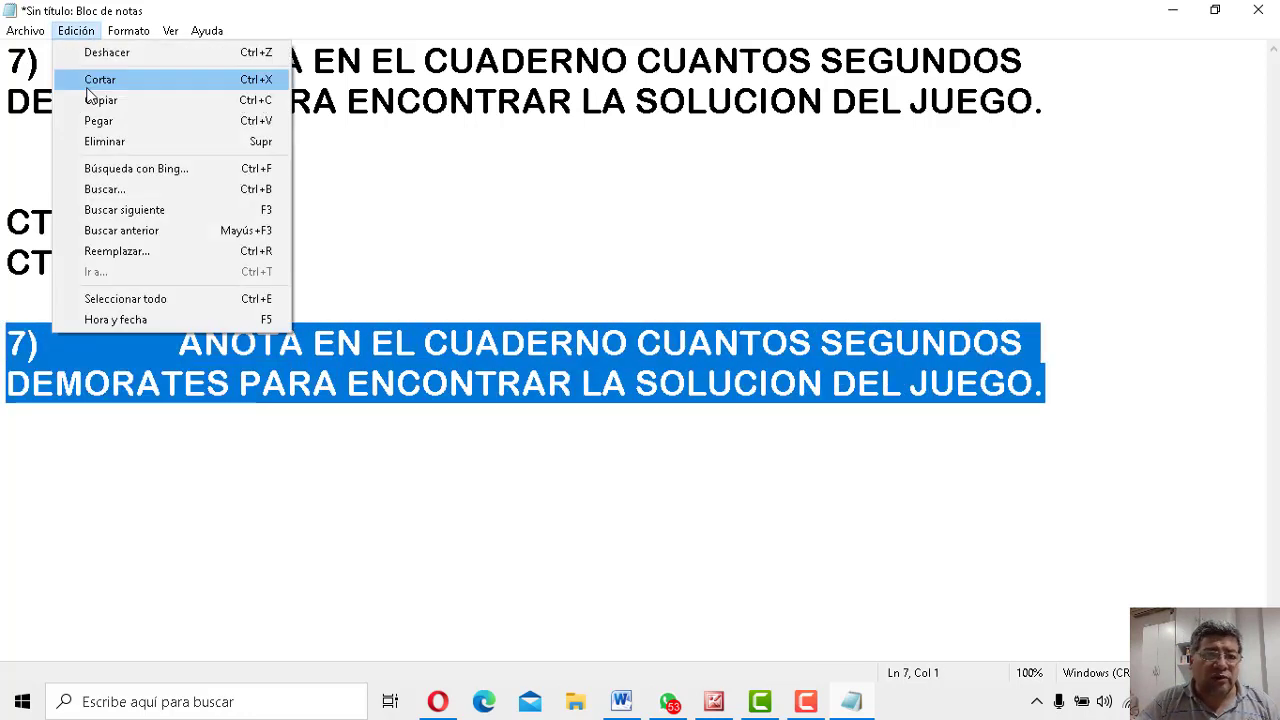
pyautogui.click(107, 101)
pyautogui.click(1106, 388)
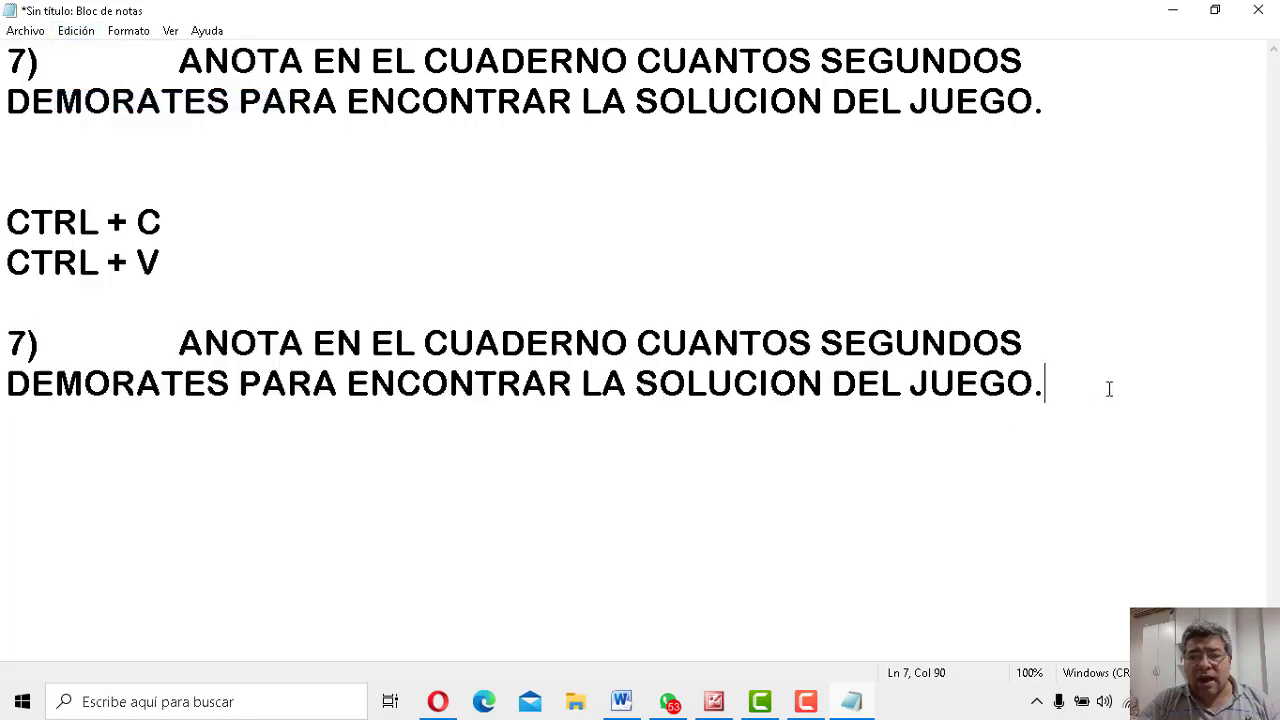
pyautogui.press('Down')
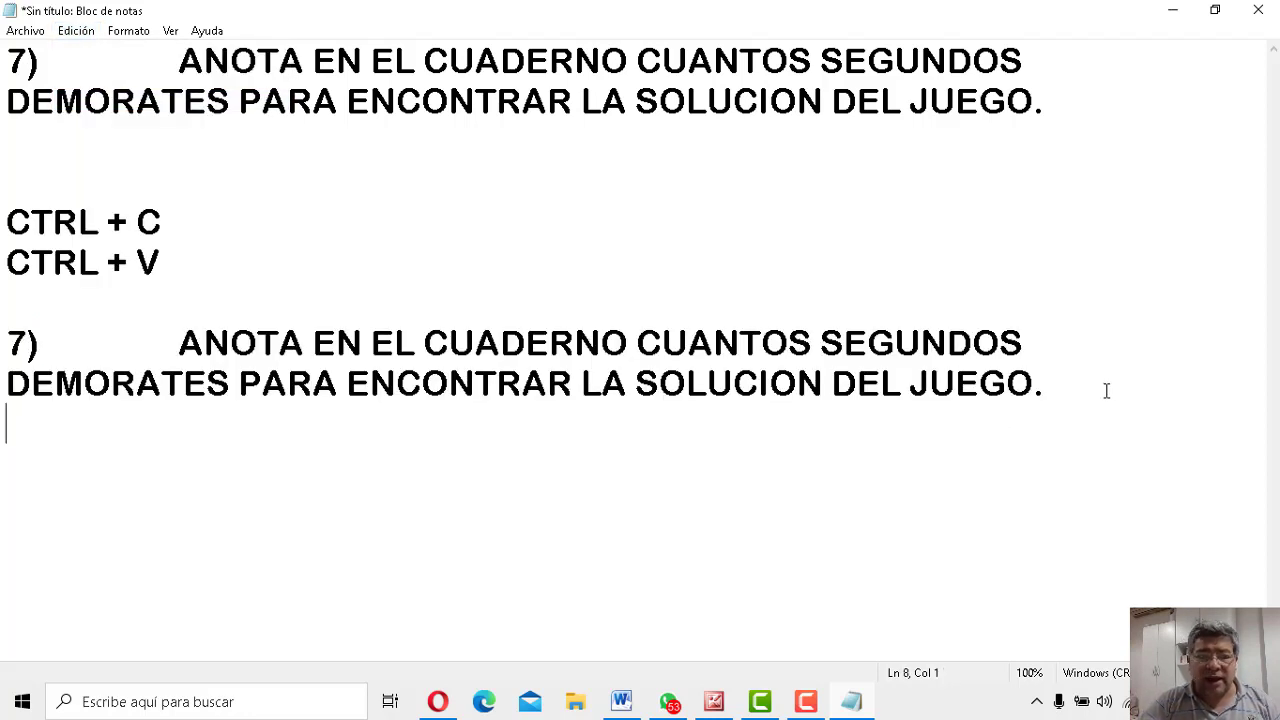
pyautogui.click(76, 31)
pyautogui.click(100, 121)
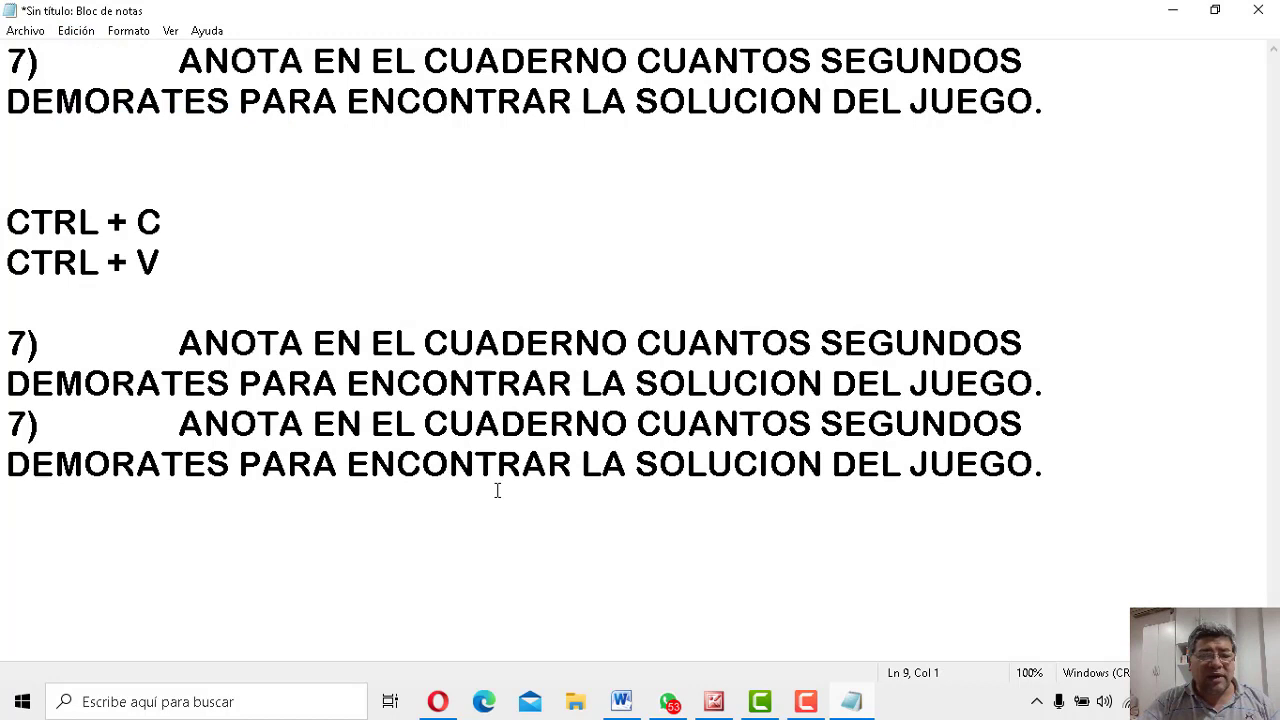
pyautogui.press('Return')
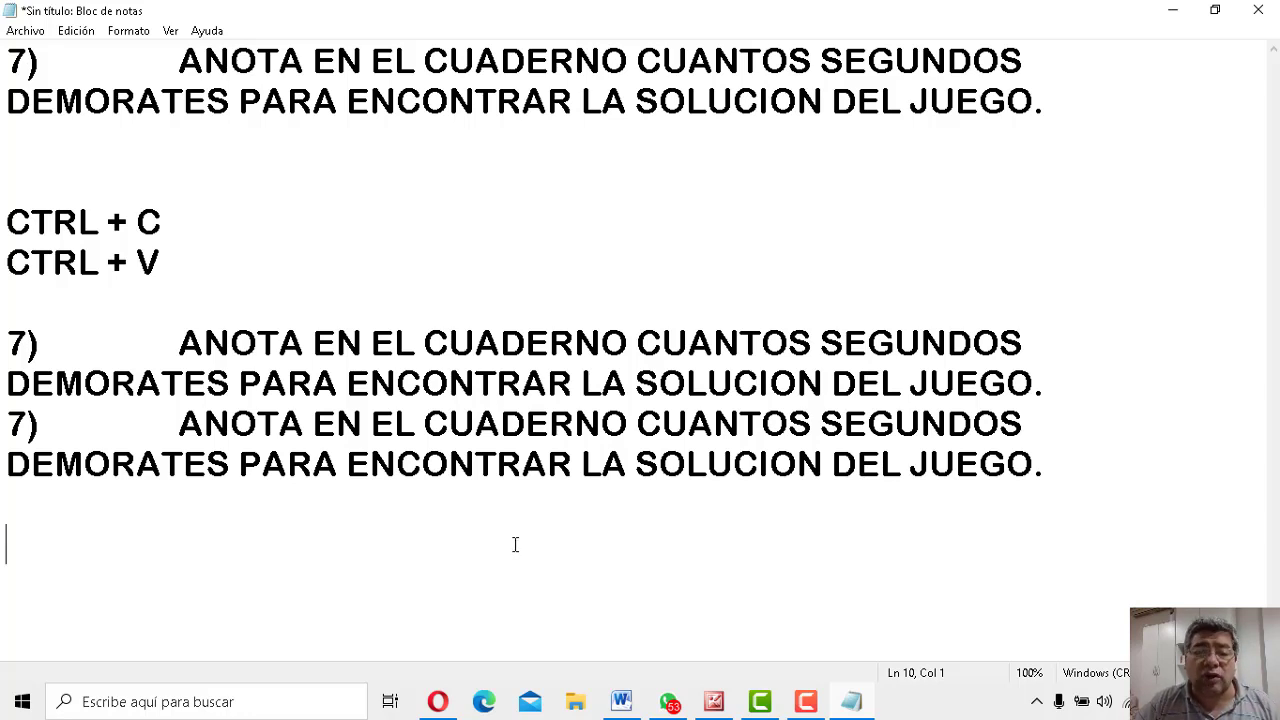
pyautogui.click(1068, 502)
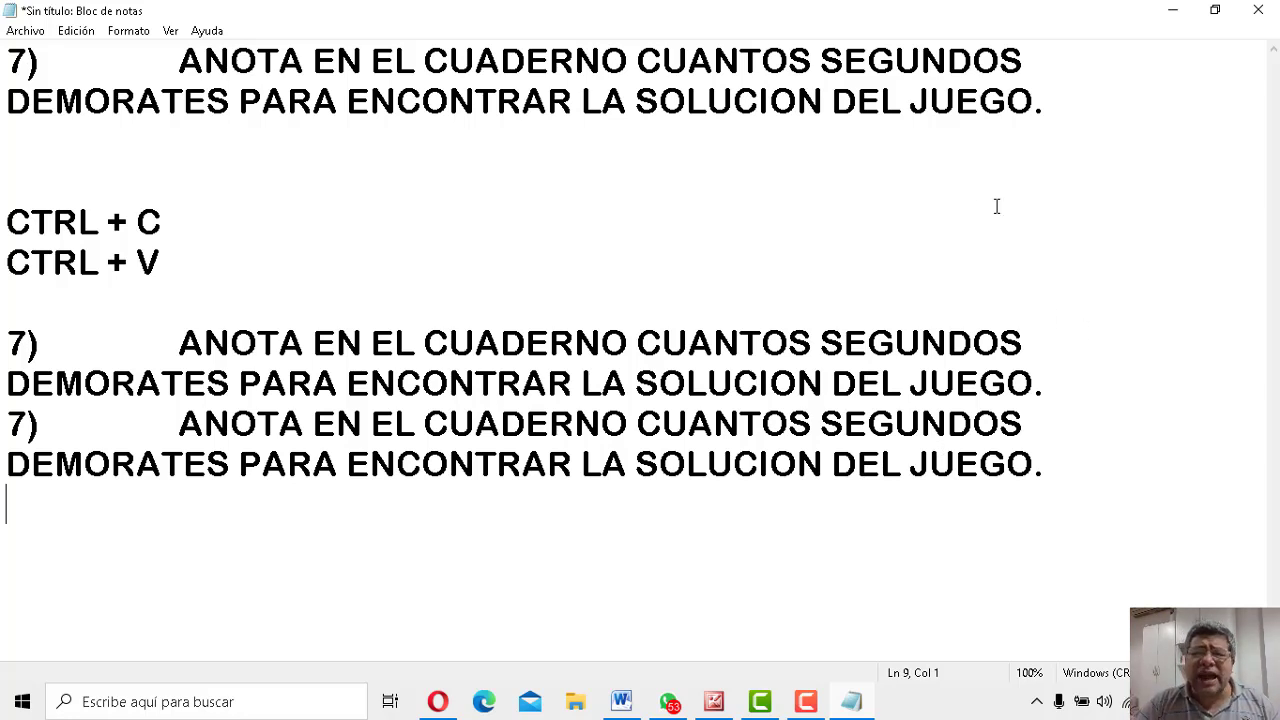
# Step: Cut the top paragraph with Edición > Cortar, paste it at the end, then undo
pyautogui.moveTo(1052, 118); pyautogui.dragTo(4, 50)
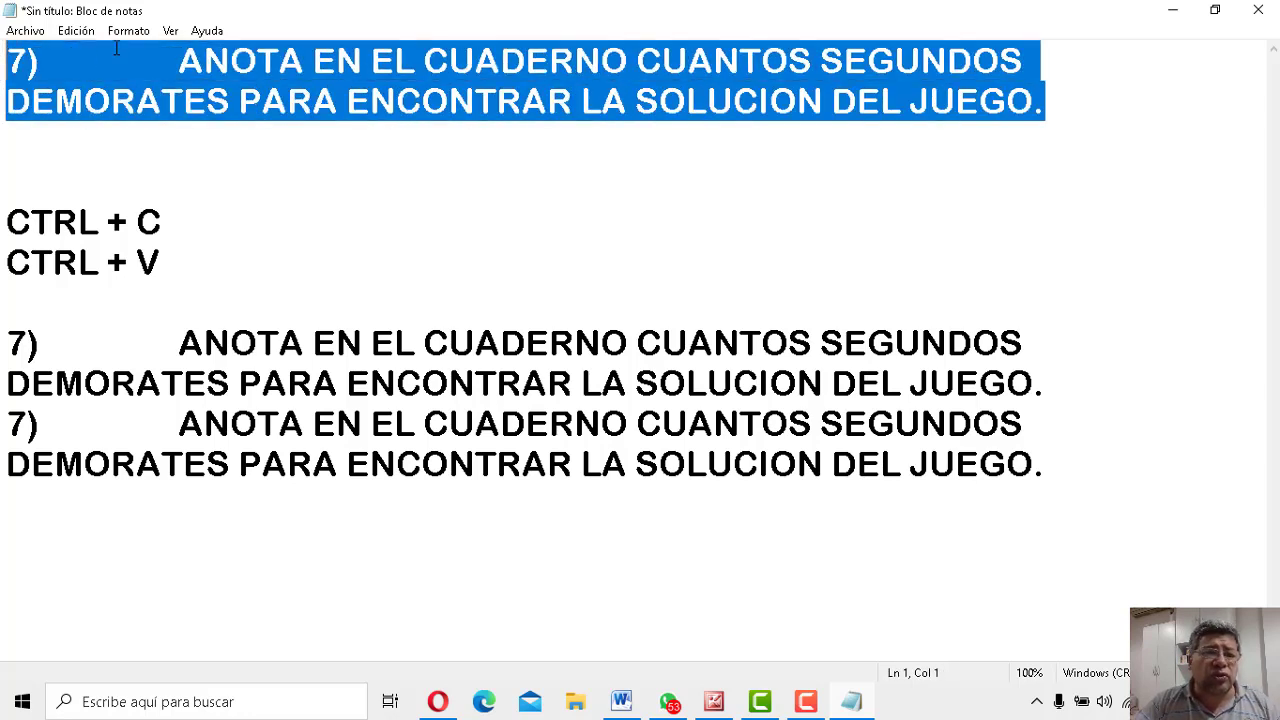
pyautogui.click(89, 32)
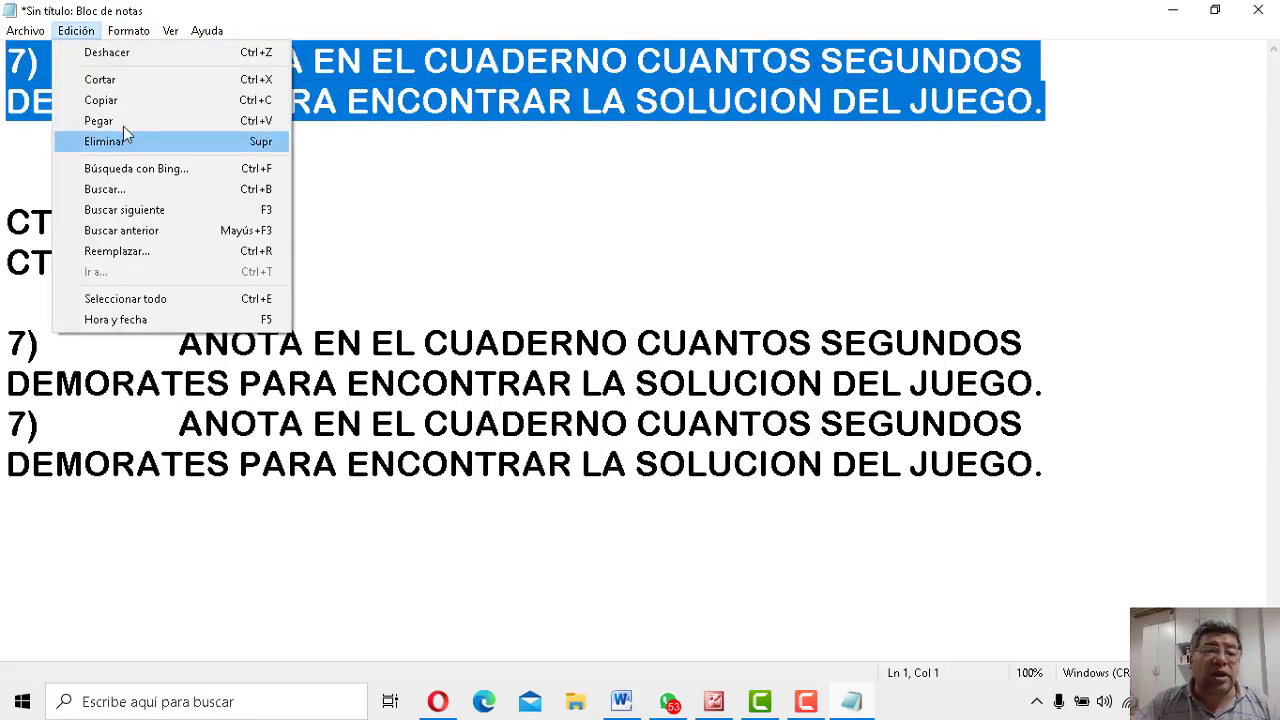
pyautogui.click(123, 85)
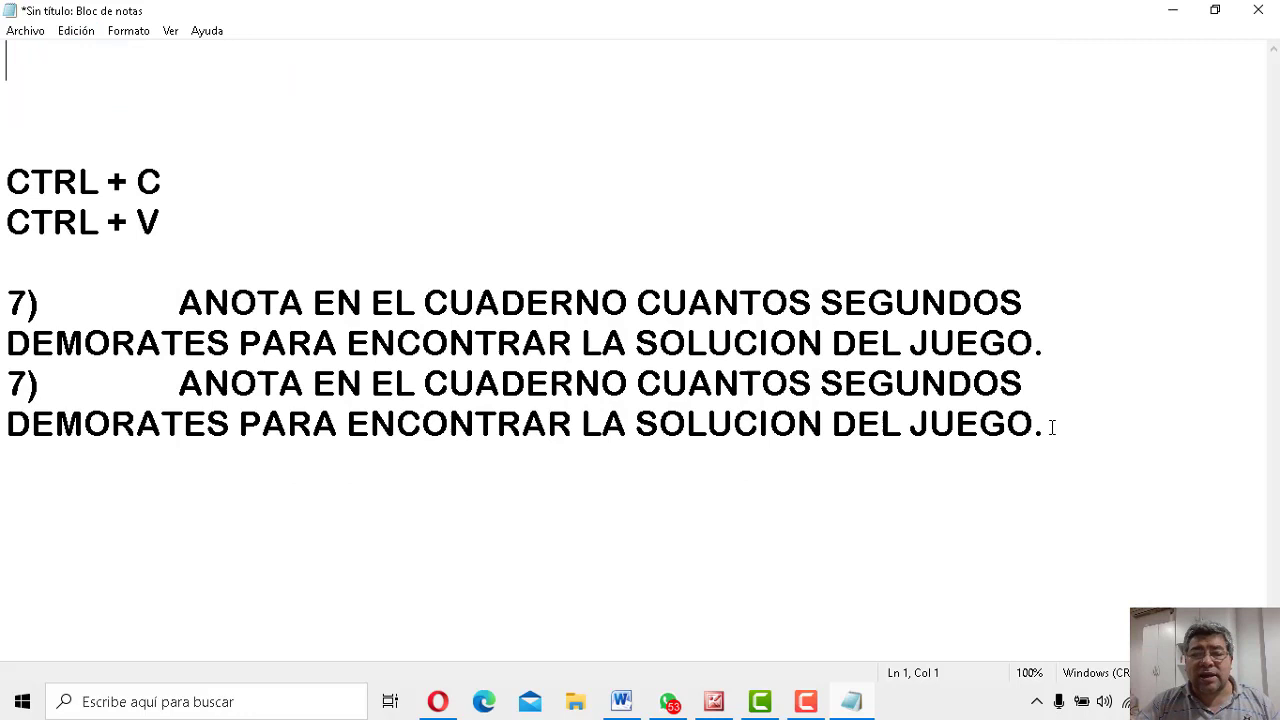
pyautogui.click(1106, 422)
pyautogui.press('Return')
pyautogui.press('Return')
pyautogui.press('Return')
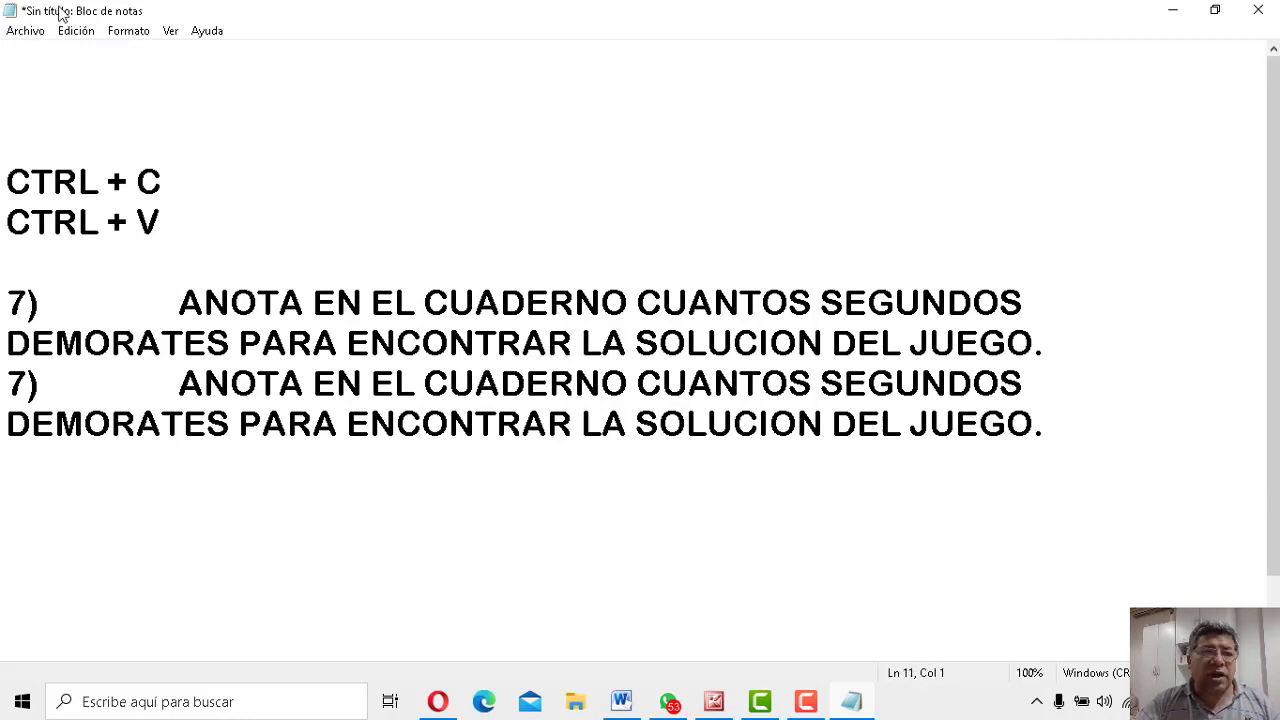
pyautogui.click(74, 31)
pyautogui.click(130, 122)
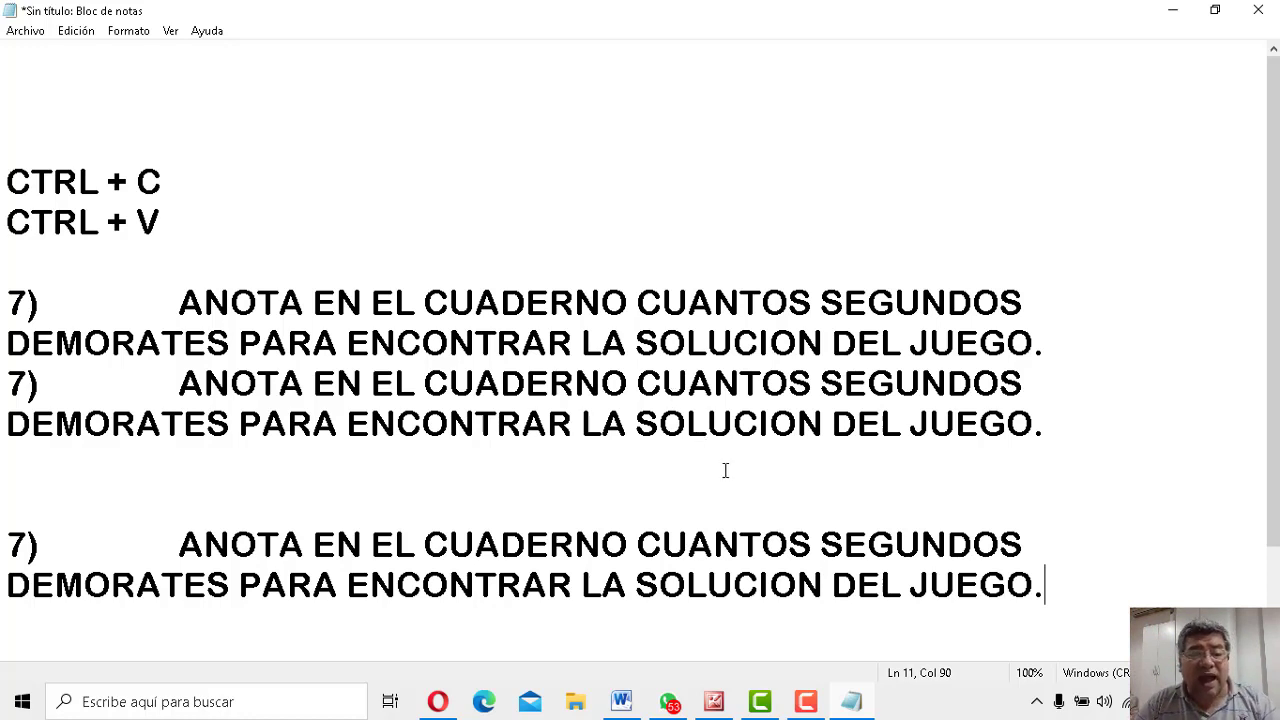
pyautogui.hotkey('ctrl', 'z')
pyautogui.hotkey('ctrl', 'z')
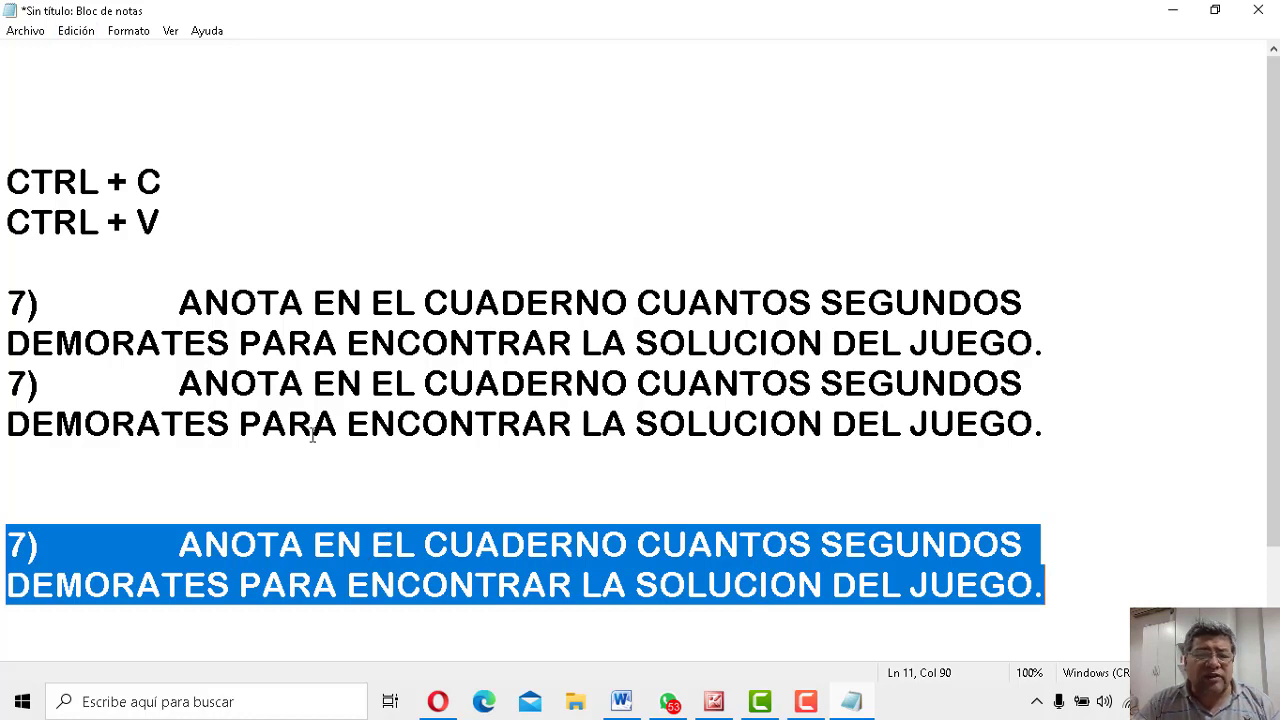
# Step: Move the bottom paragraph back to the top with Cortar and Pegar, removing blank top lines
pyautogui.click(78, 31)
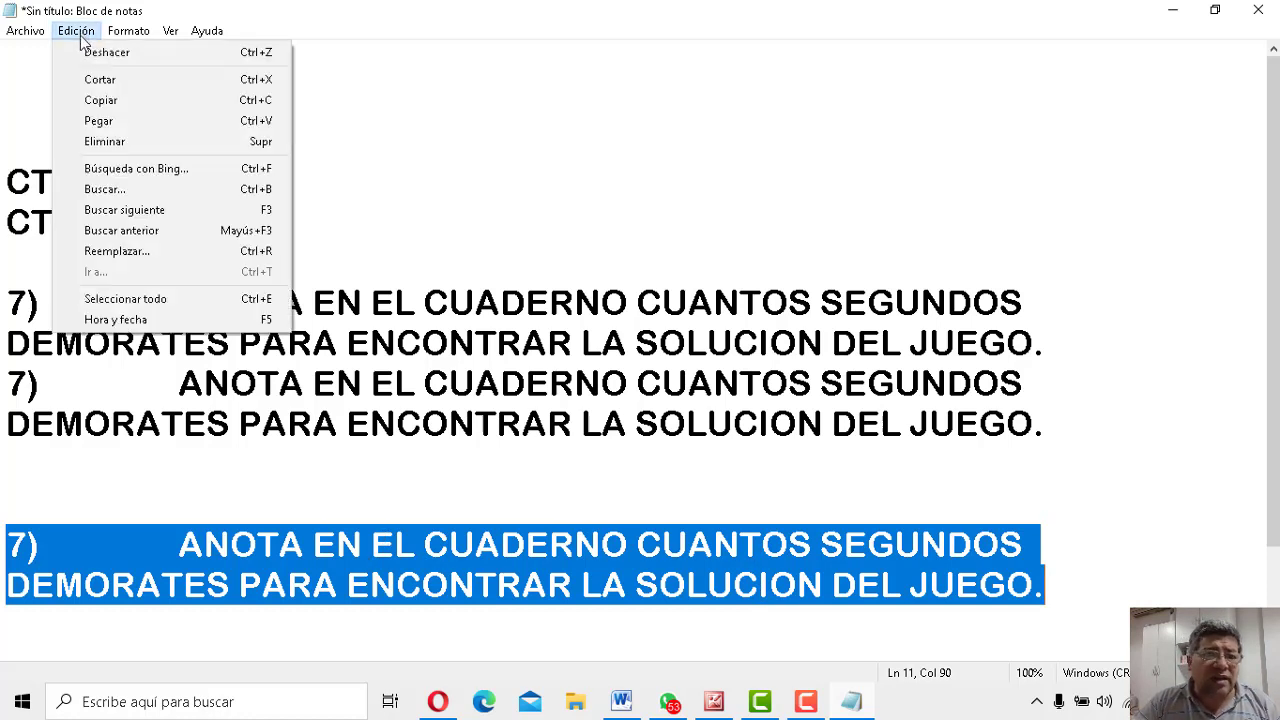
pyautogui.click(123, 79)
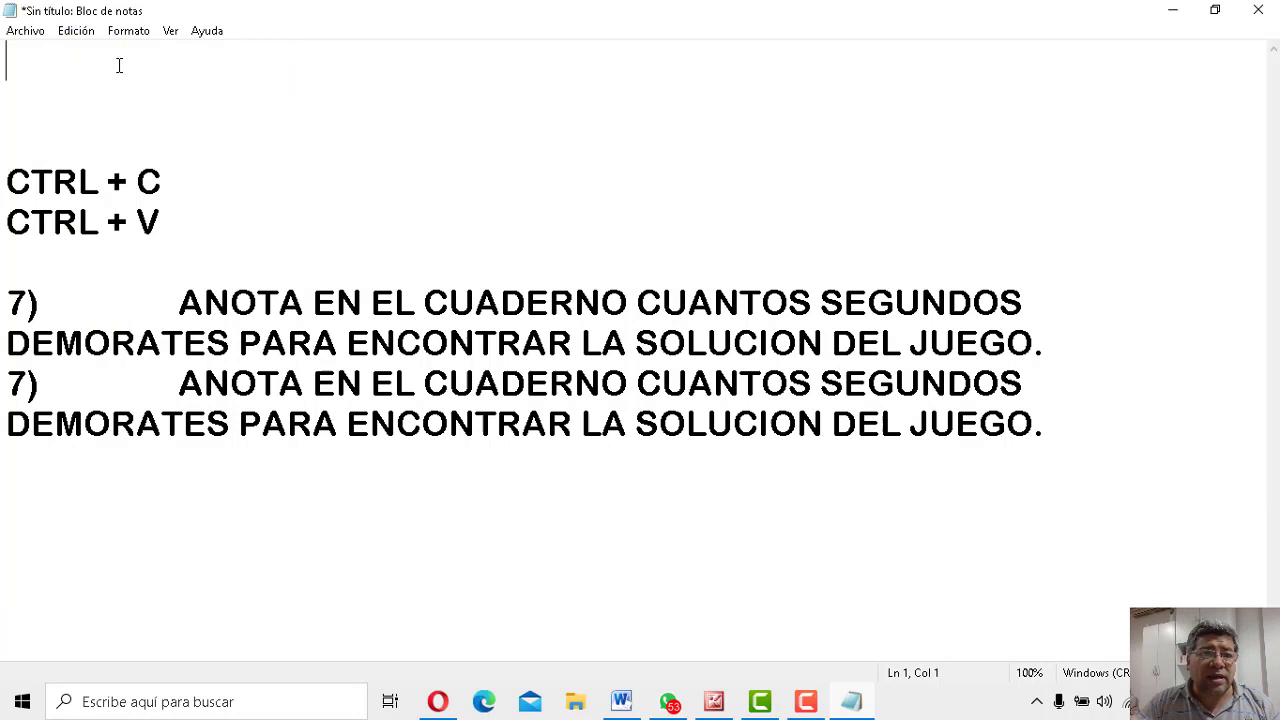
pyautogui.click(76, 31)
pyautogui.click(99, 121)
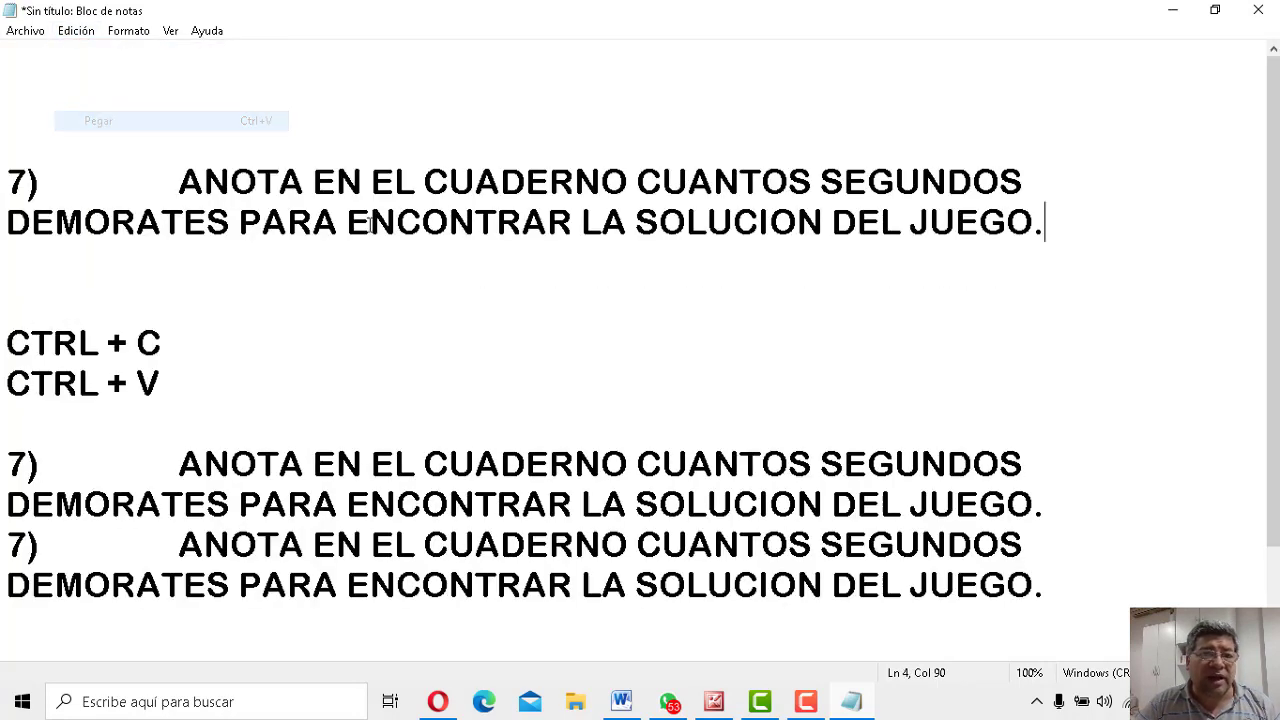
pyautogui.click(131, 82)
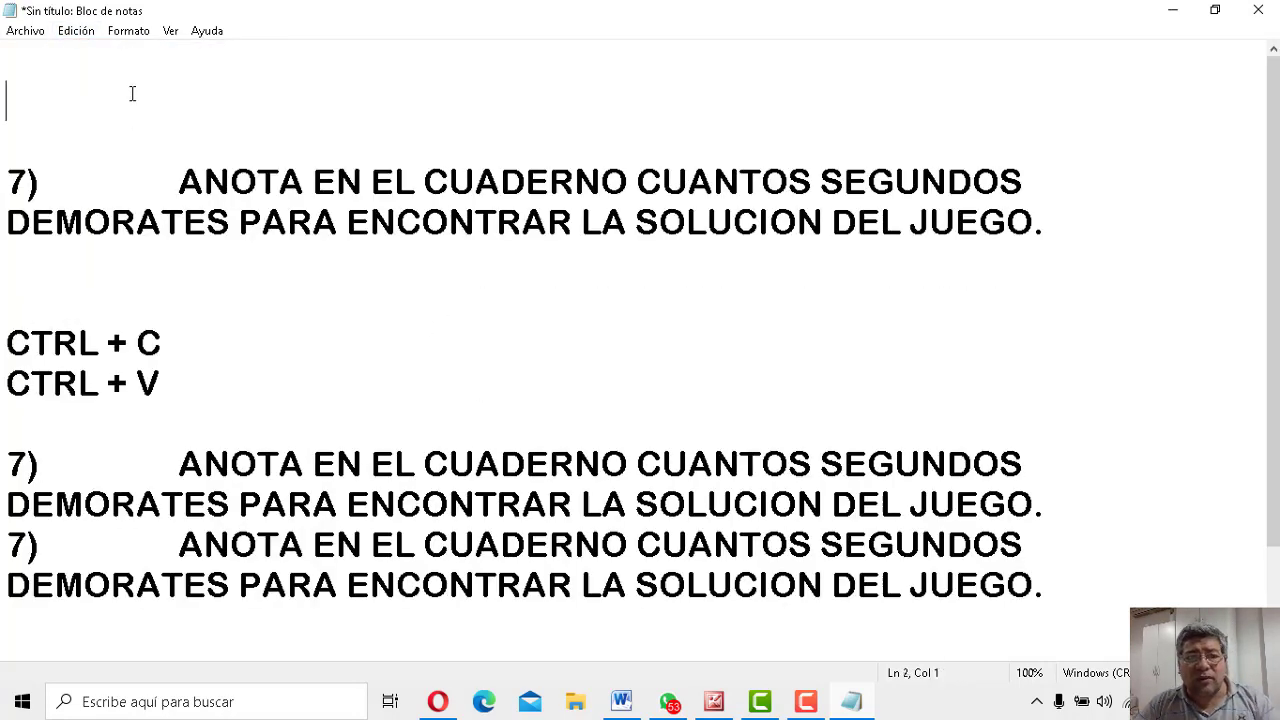
pyautogui.press('Delete')
pyautogui.click(100, 71)
pyautogui.press('Delete')
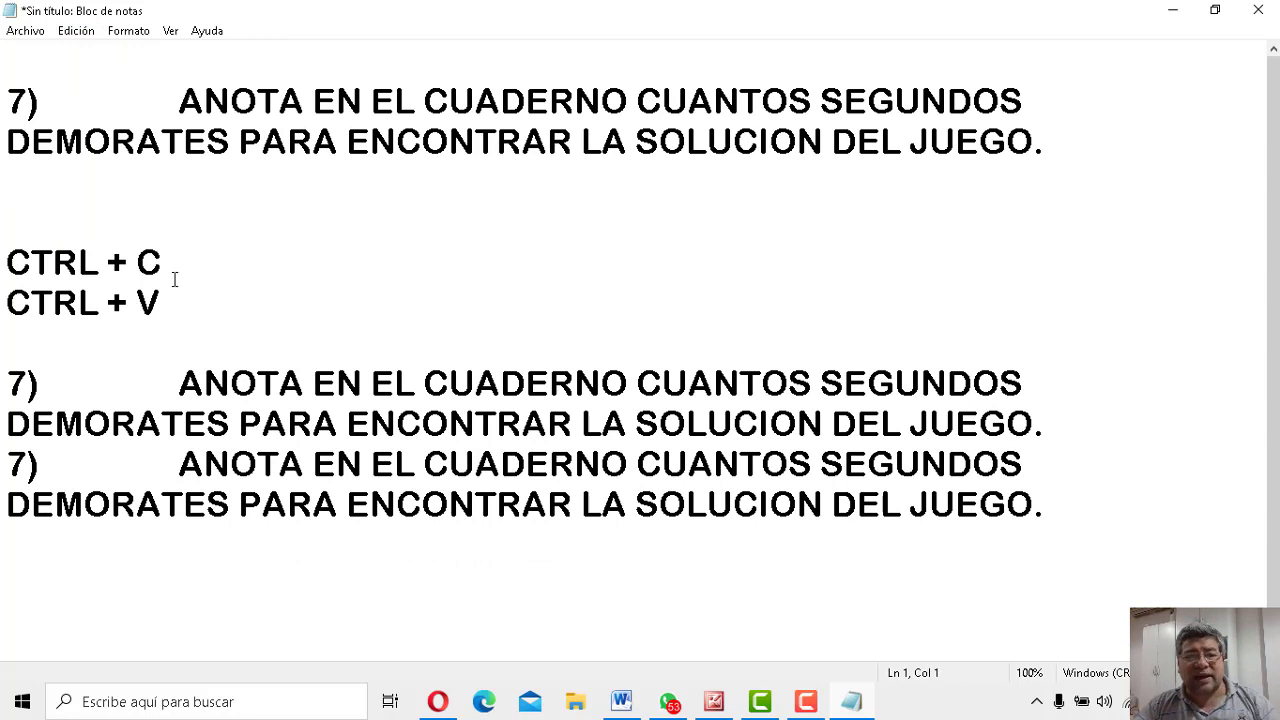
pyautogui.press('Delete')
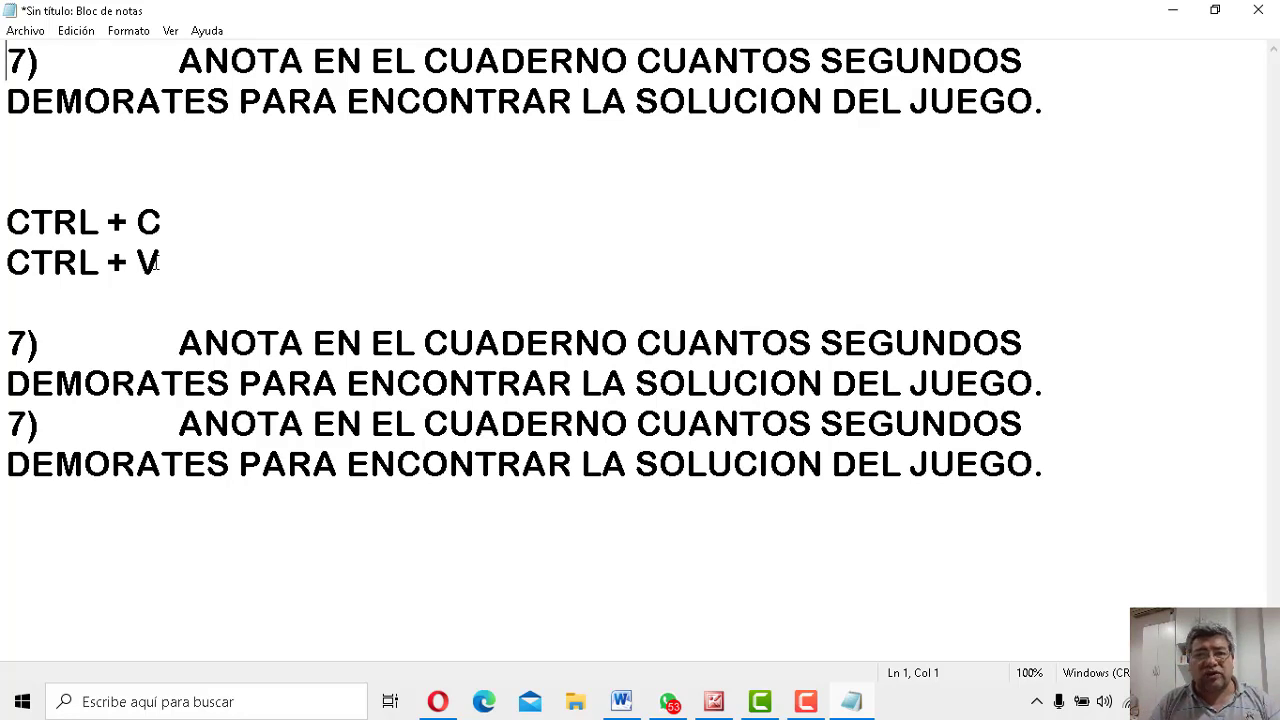
# Step: Delete the top question 7 paragraph and paste it again at the end after a blank line
pyautogui.moveTo(550, 424); pyautogui.dragTo(452, 340)
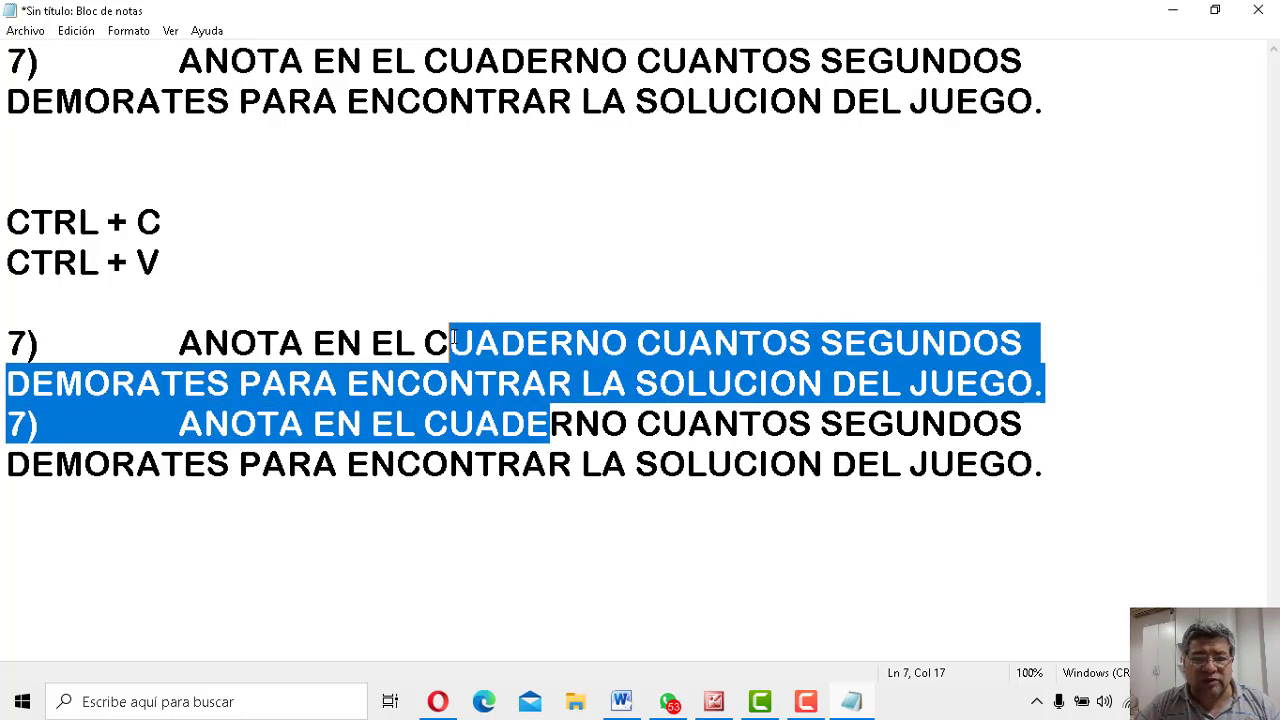
pyautogui.click(584, 220)
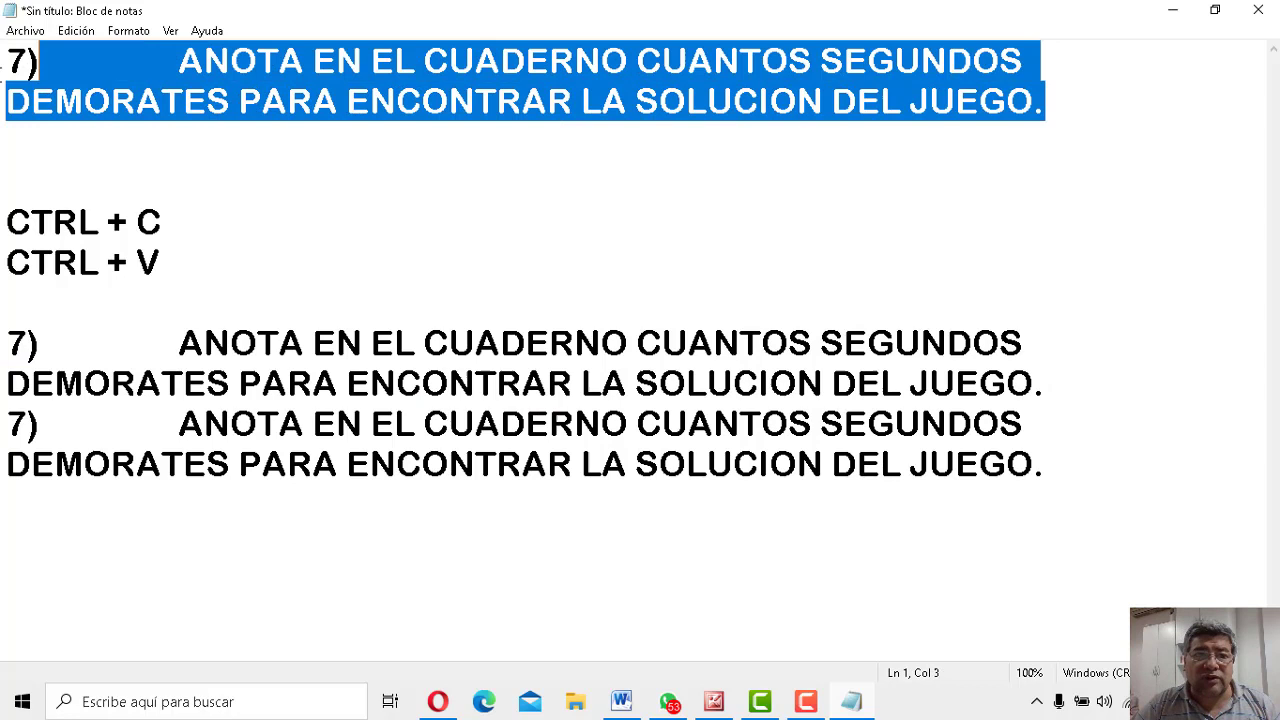
pyautogui.moveTo(5, 62); pyautogui.dragTo(10, 66)
pyautogui.hotkey('ctrl', 'c')
pyautogui.press('Delete')
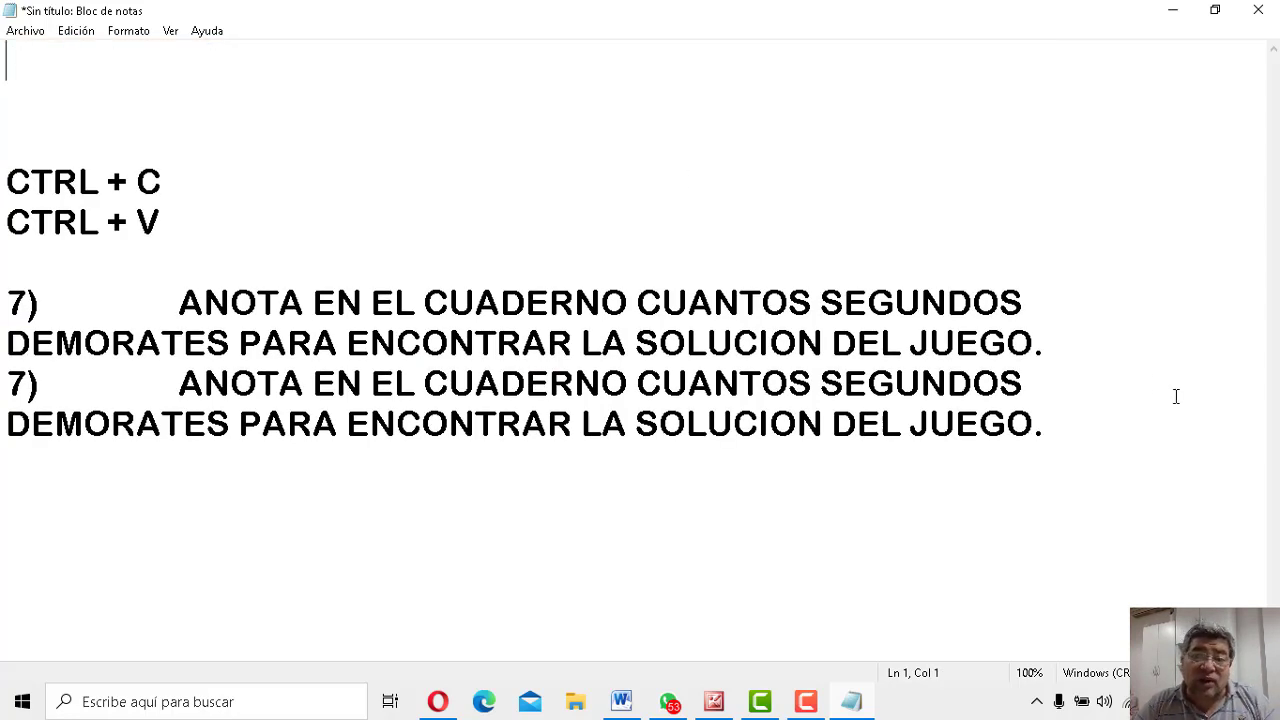
pyautogui.click(1086, 434)
pyautogui.press('Return')
pyautogui.press('Return')
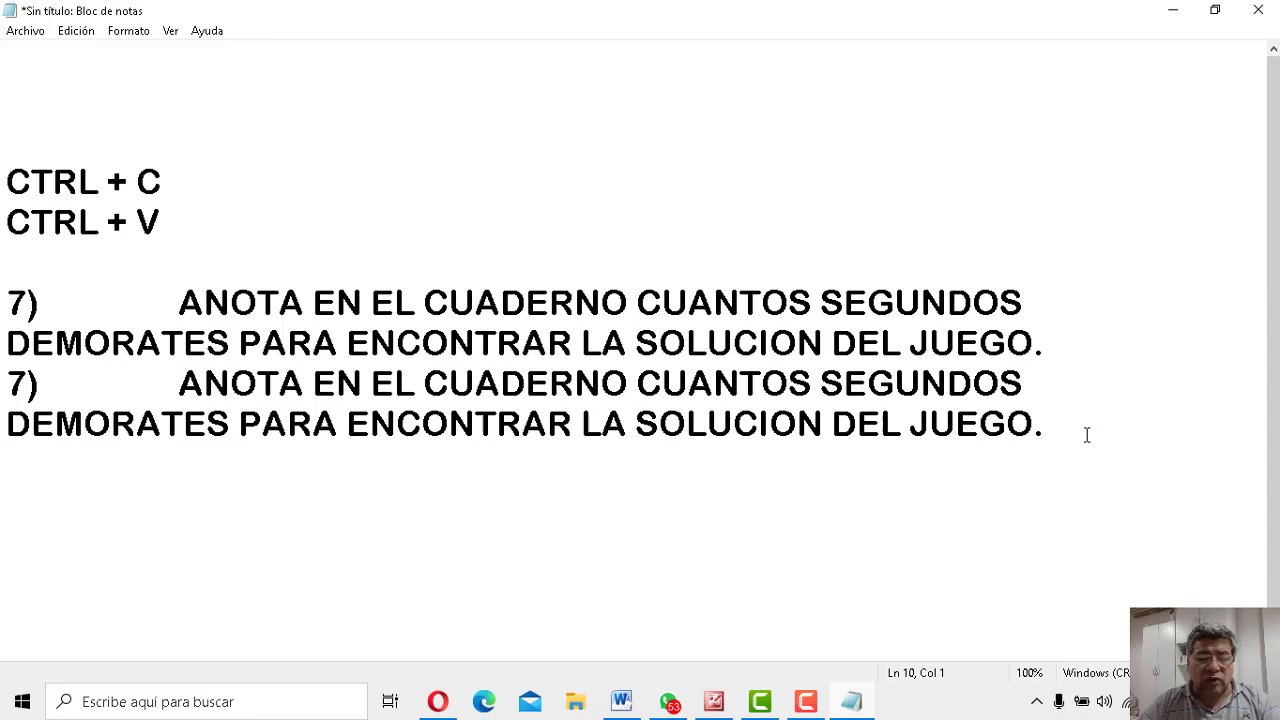
pyautogui.hotkey('ctrl', 'v')
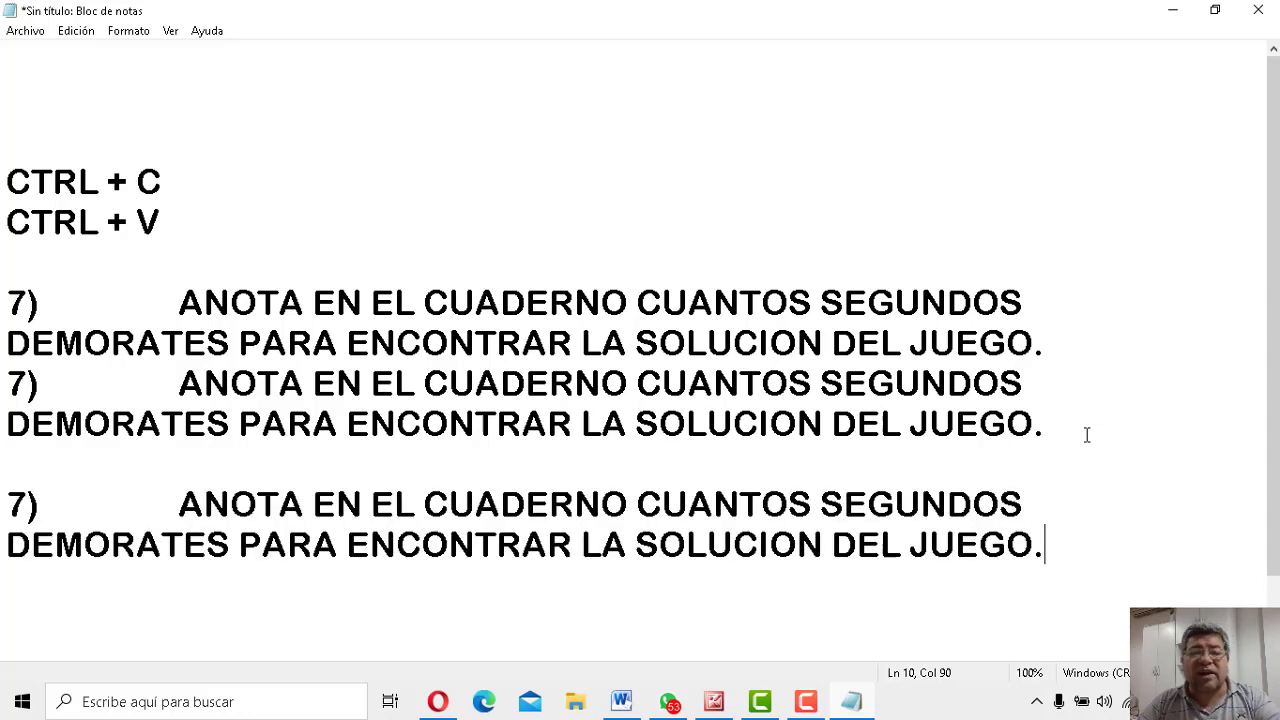
# Step: Minimize the note, bring the Word worksheet back, and scroll to the ACTIVIDAD questions
pyautogui.click(1177, 10)
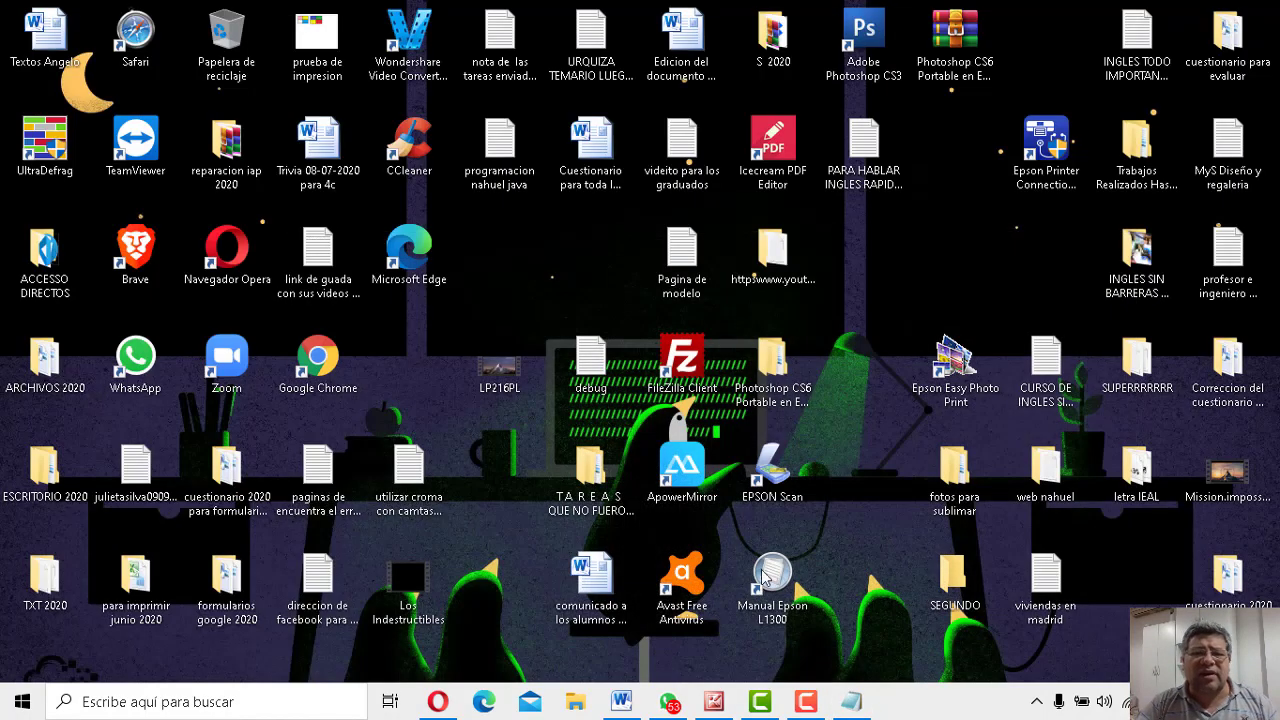
pyautogui.click(621, 700)
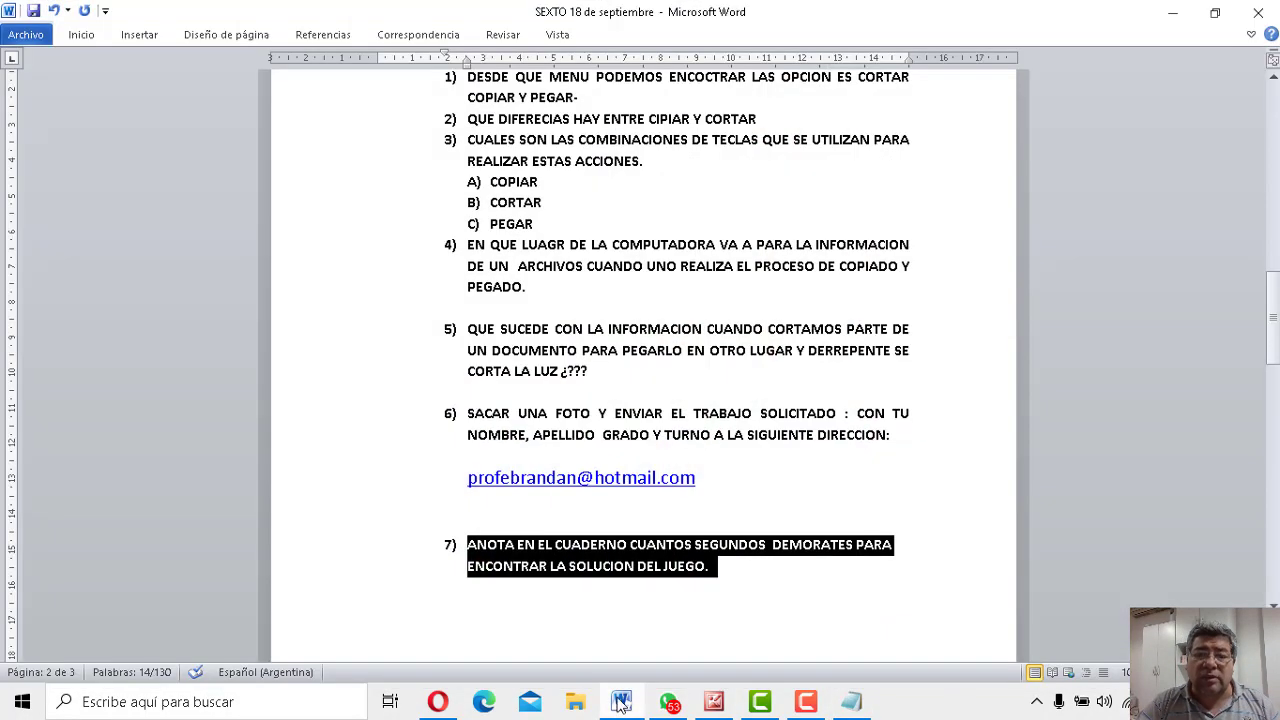
pyautogui.click(940, 506)
pyautogui.scroll(3, 940, 506)
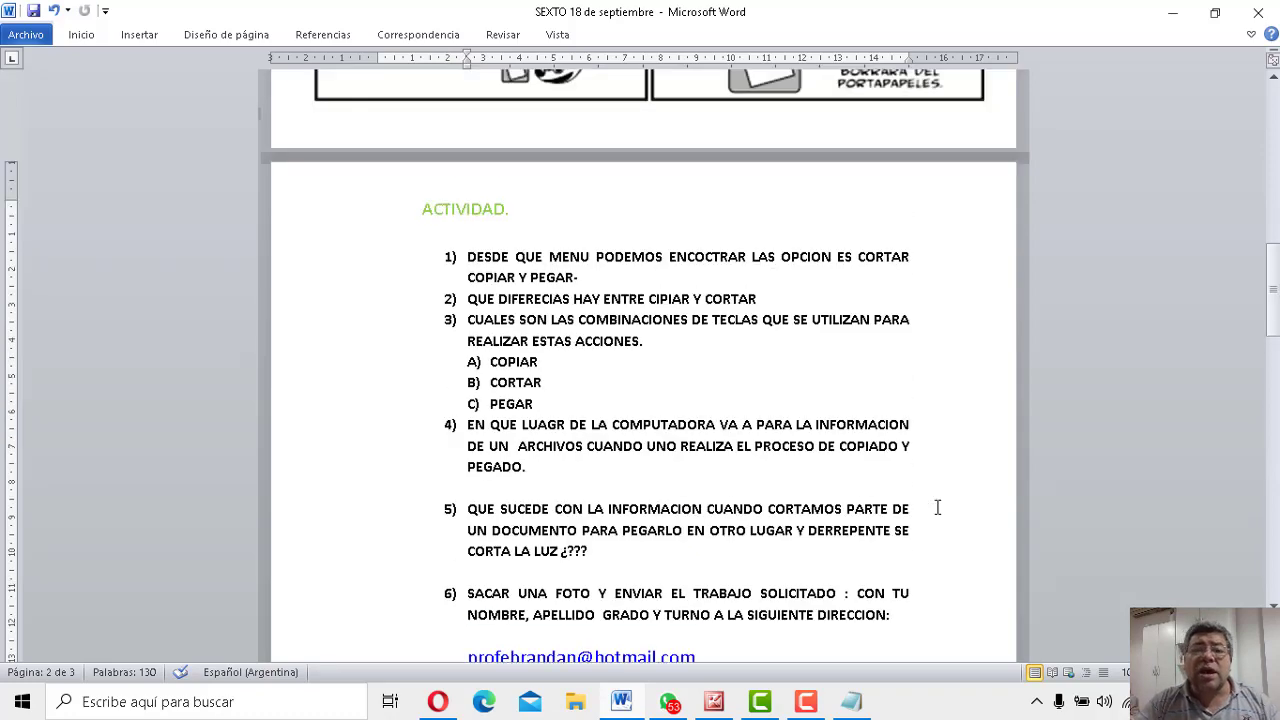
pyautogui.scroll(-2, 937, 508)
pyautogui.scroll(10, 937, 508)
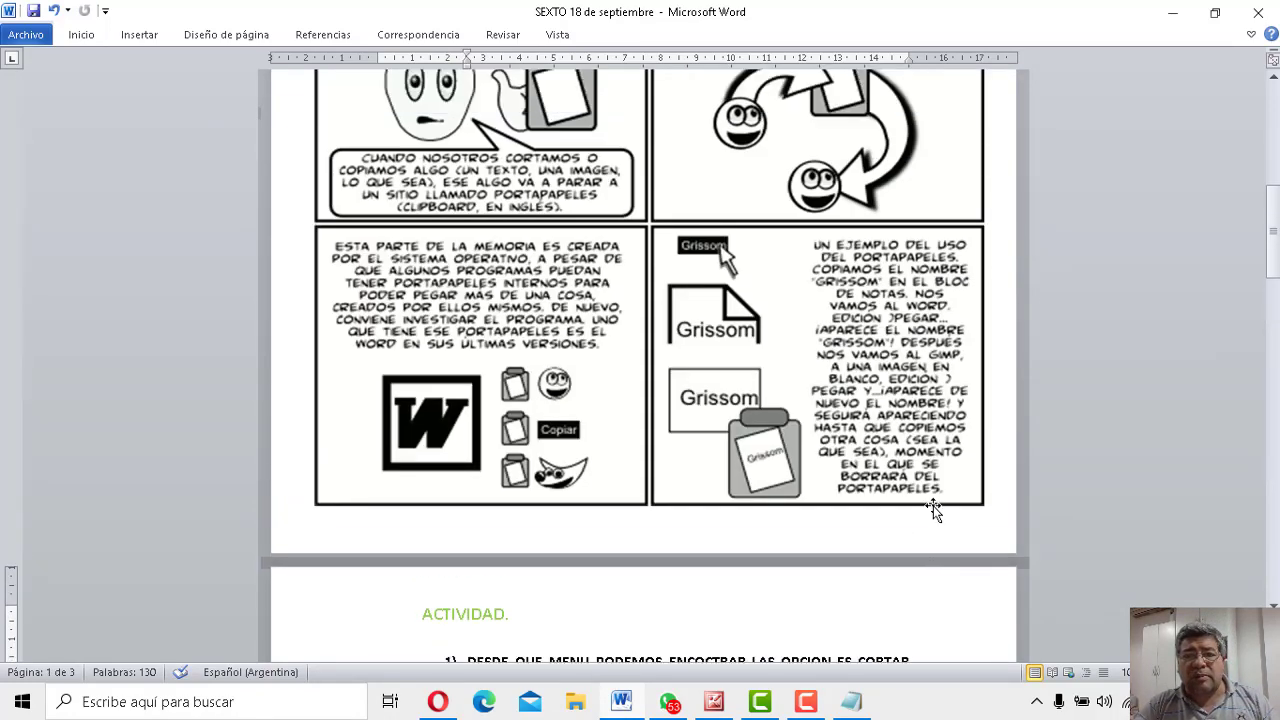
pyautogui.scroll(8, 884, 416)
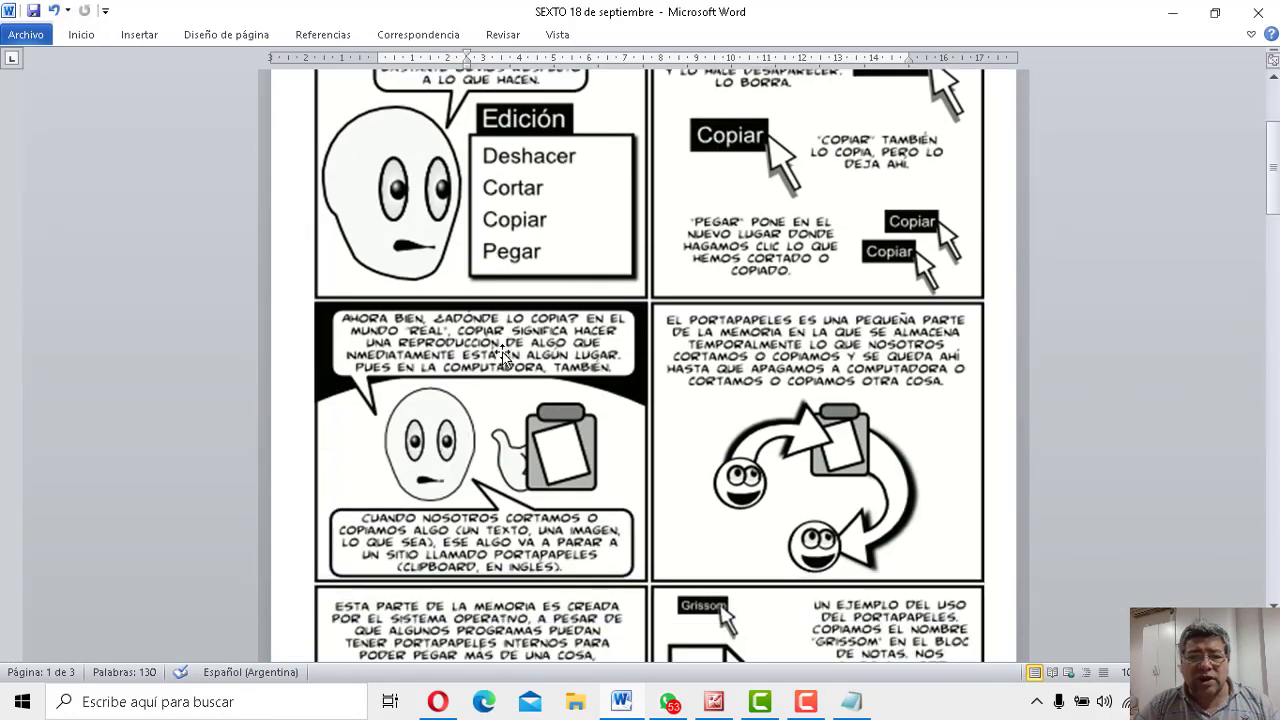
pyautogui.scroll(-9, 790, 430)
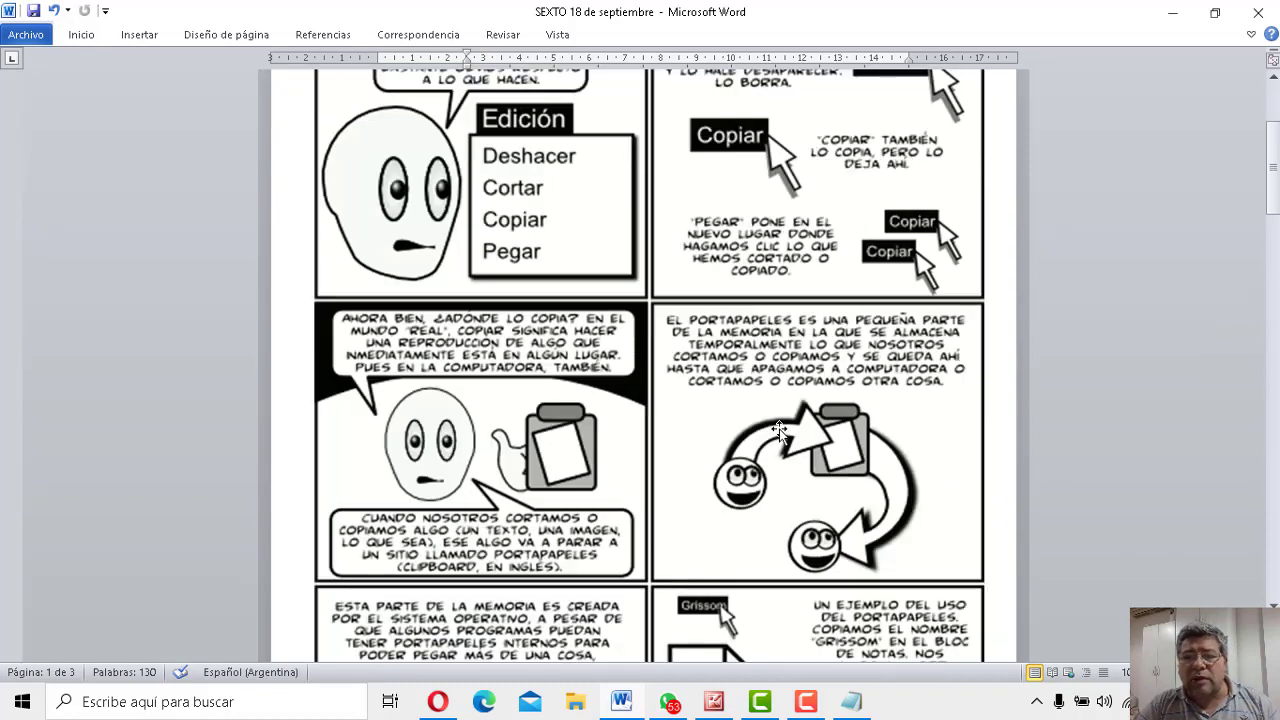
pyautogui.scroll(-2, 817, 497)
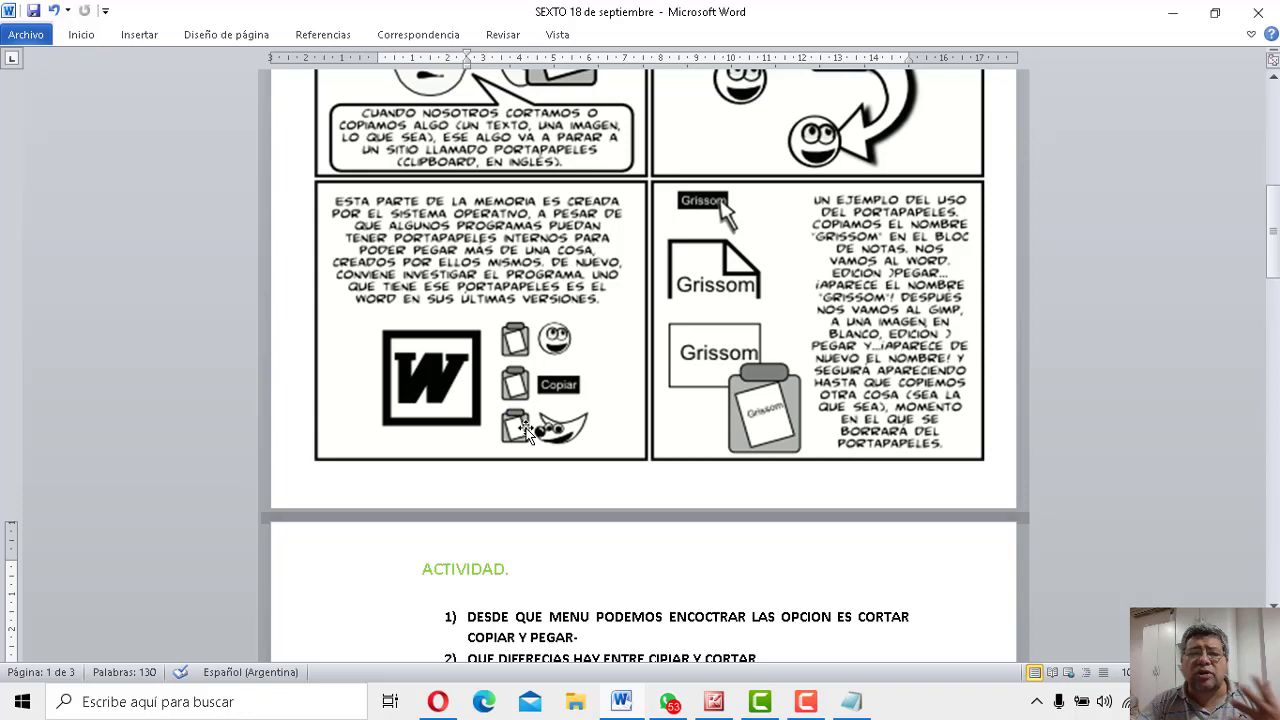
pyautogui.scroll(-6, 525, 430)
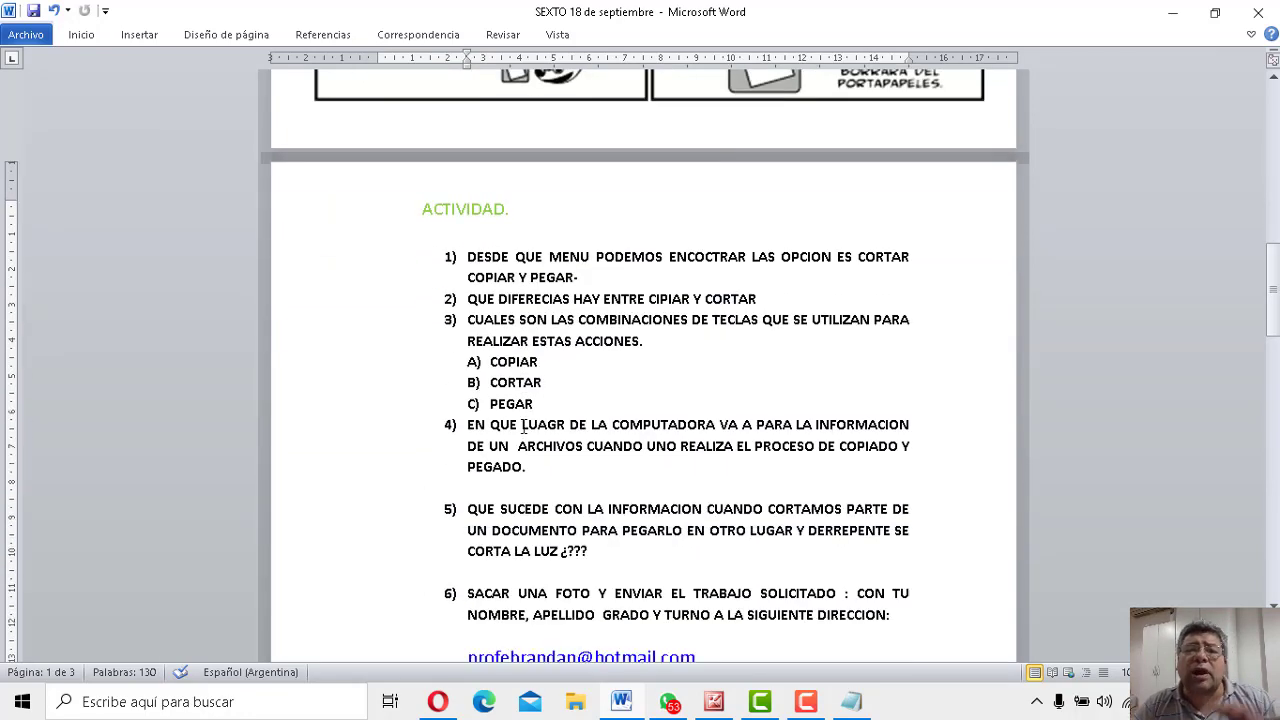
pyautogui.scroll(-2, 526, 426)
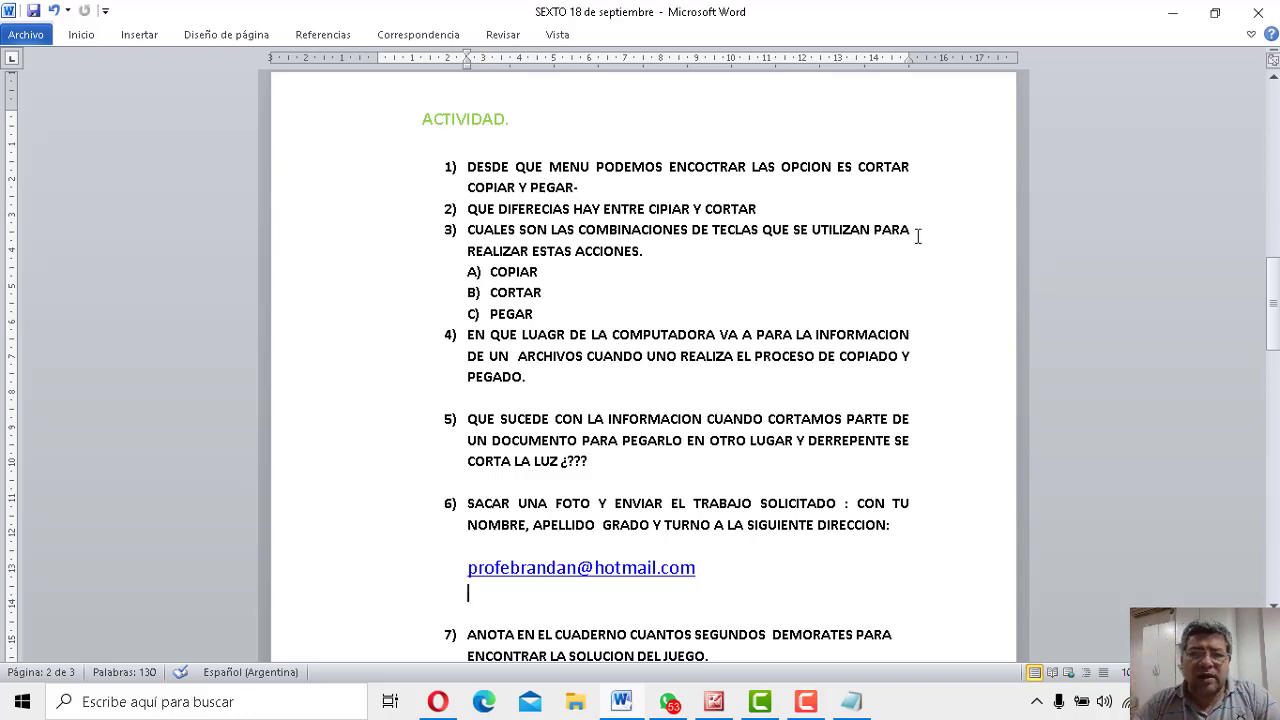
# Step: Correct question 1 to OPCION DE CORTAR and CIPIAR to COPIAR, saving the document
pyautogui.click(853, 166)
pyautogui.press('BackSpace')
pyautogui.press('BackSpace')
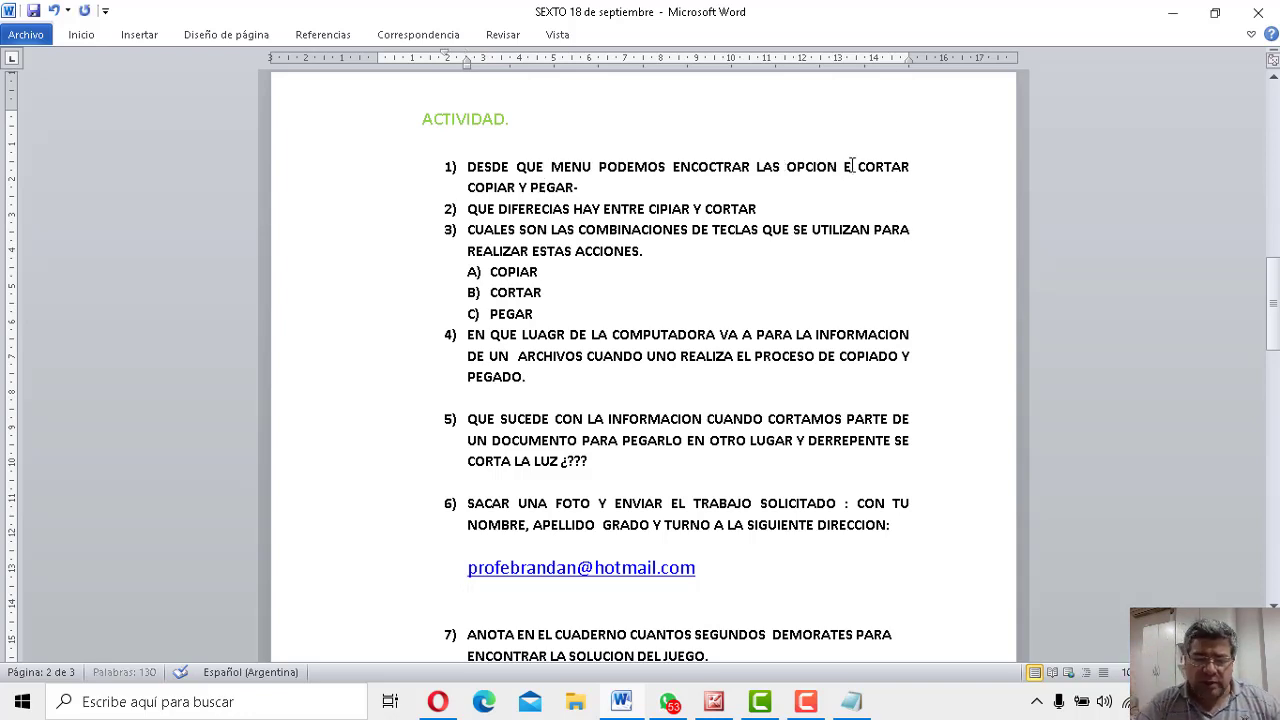
pyautogui.write('DE')
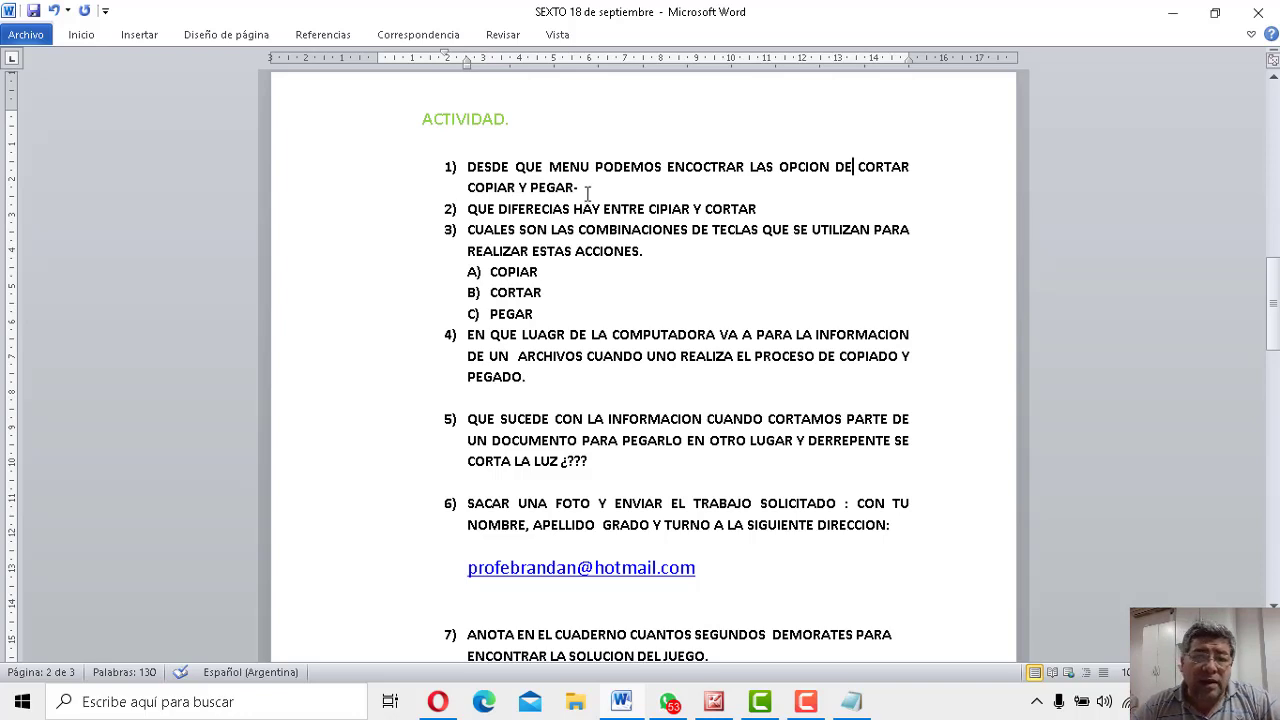
pyautogui.click(33, 10)
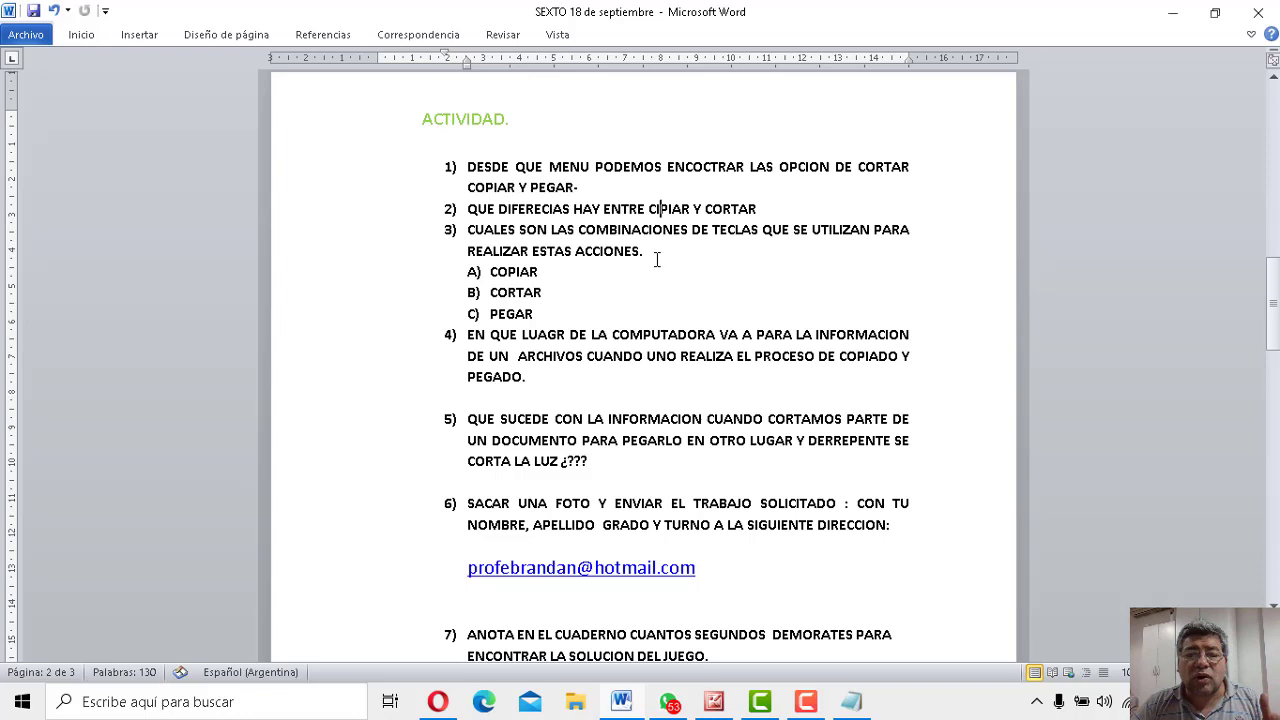
pyautogui.press('BackSpace')
pyautogui.write('O')
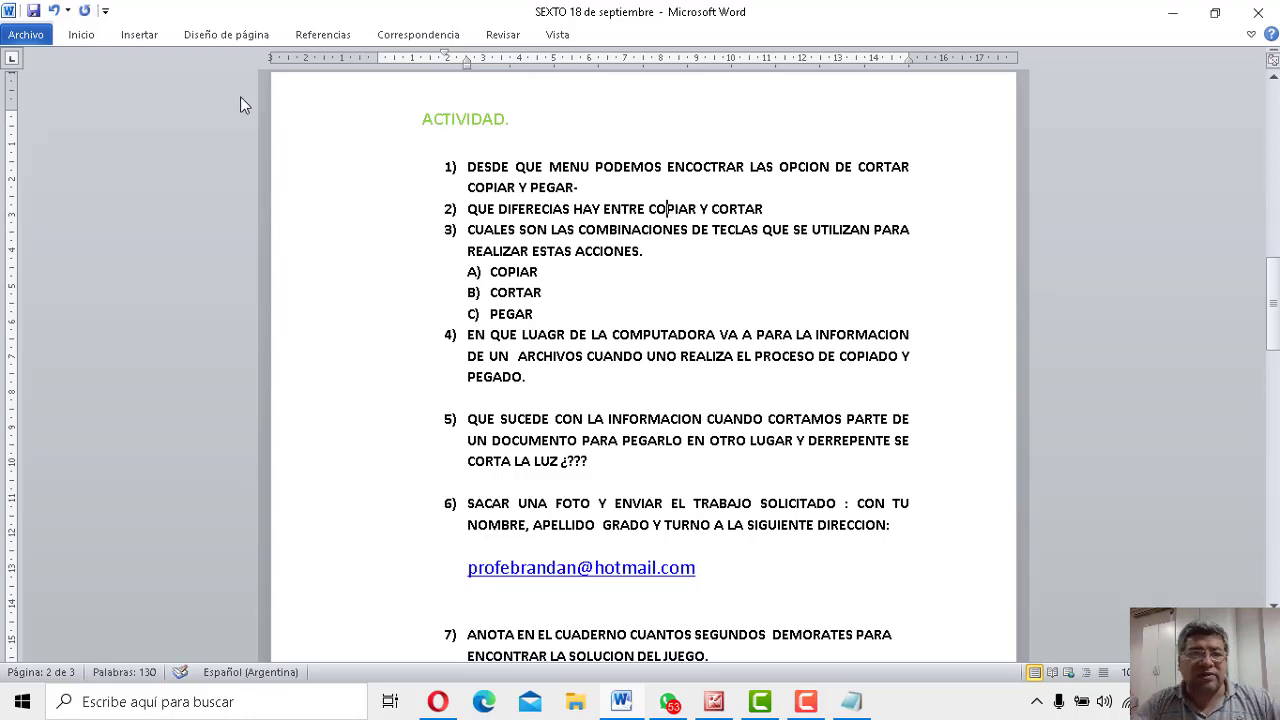
pyautogui.click(36, 11)
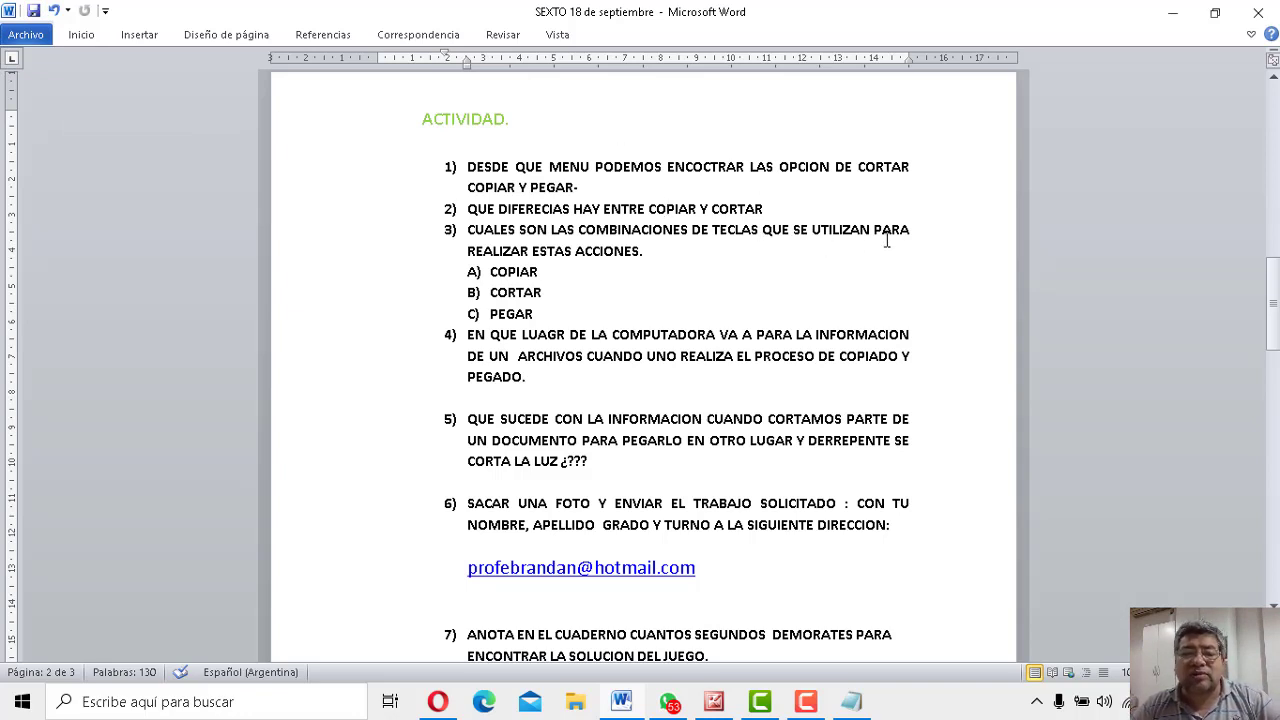
# Step: Add 'CTRL +' after COPIAR in item A, then move to items B CORTAR and C PEGAR
pyautogui.click(541, 272)
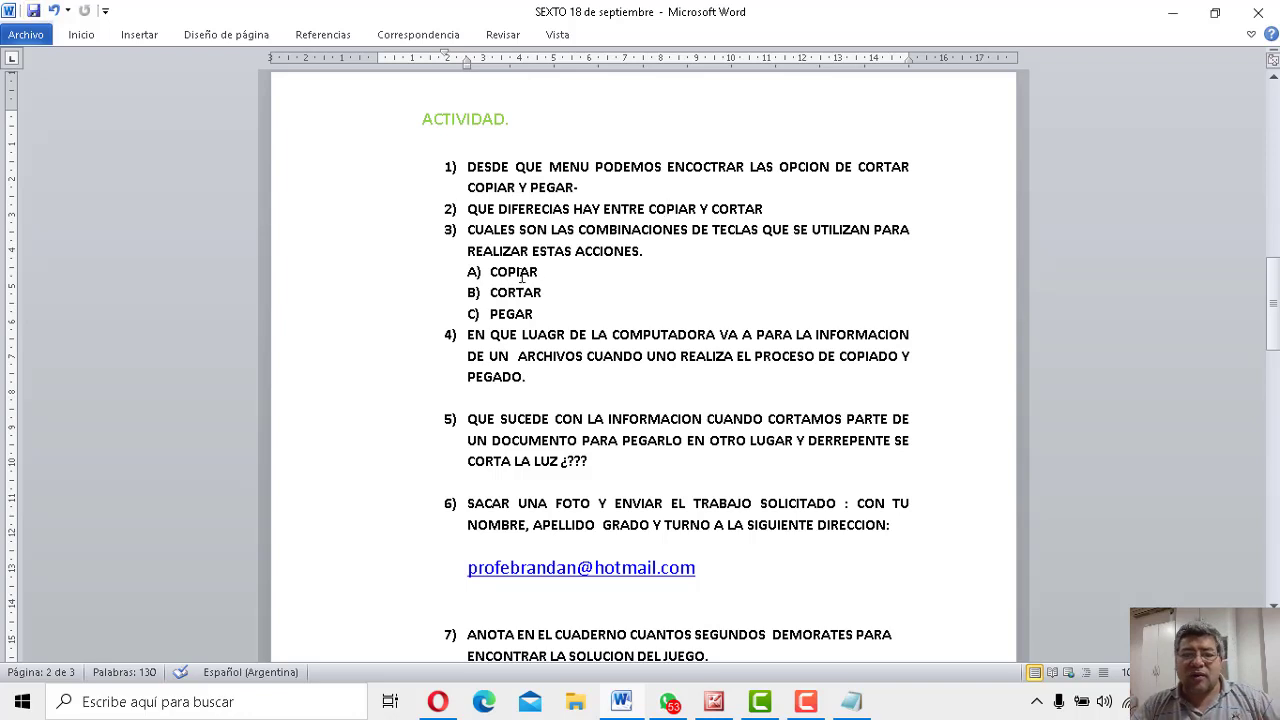
pyautogui.click(581, 300)
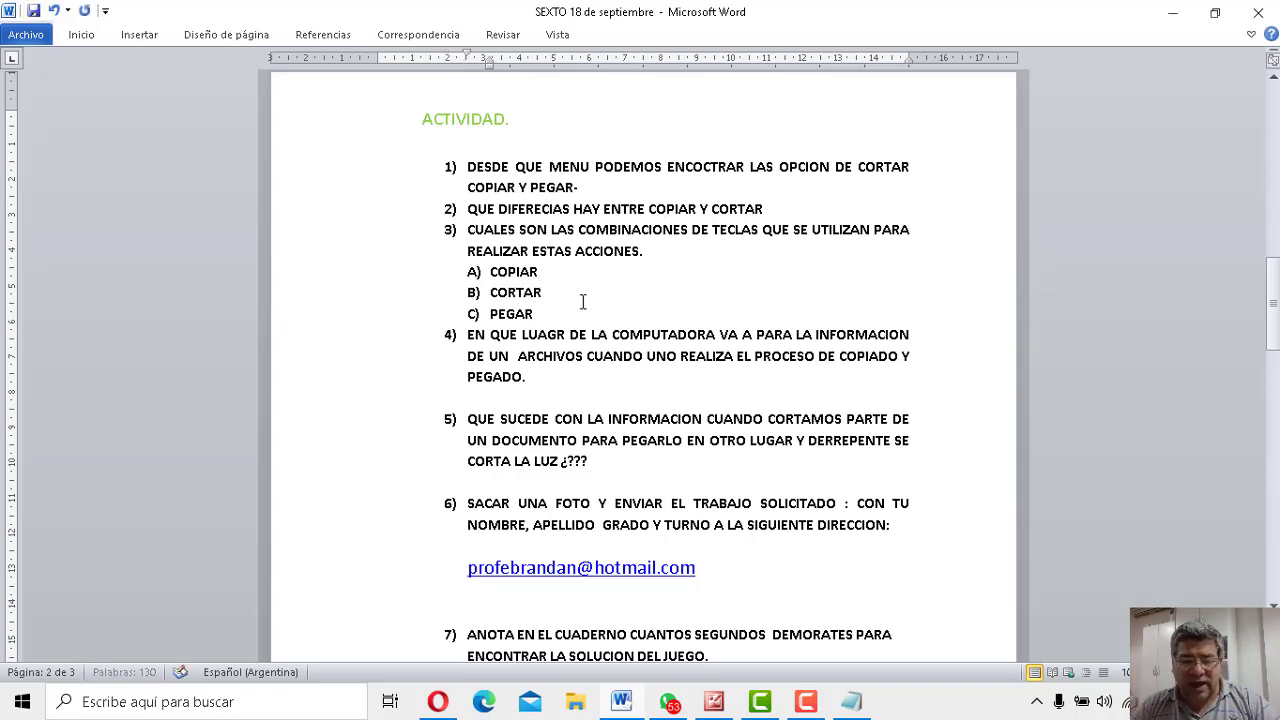
pyautogui.write('CT')
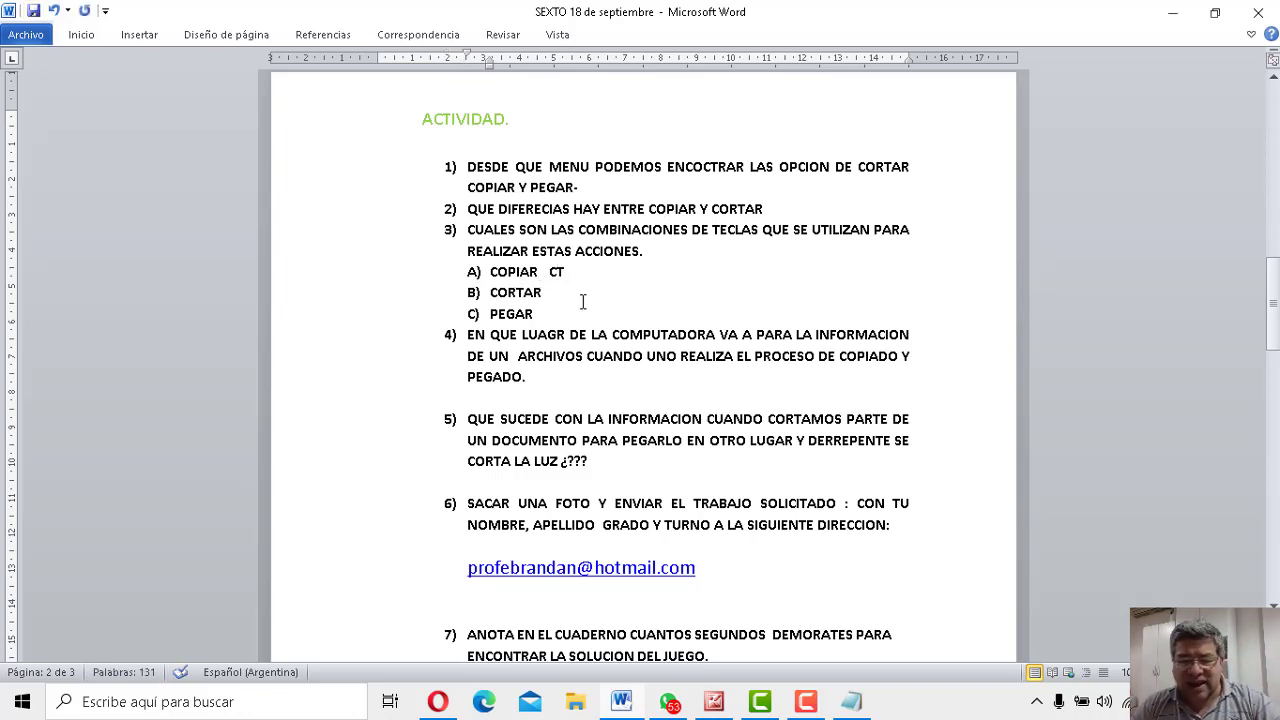
pyautogui.write('RL ')
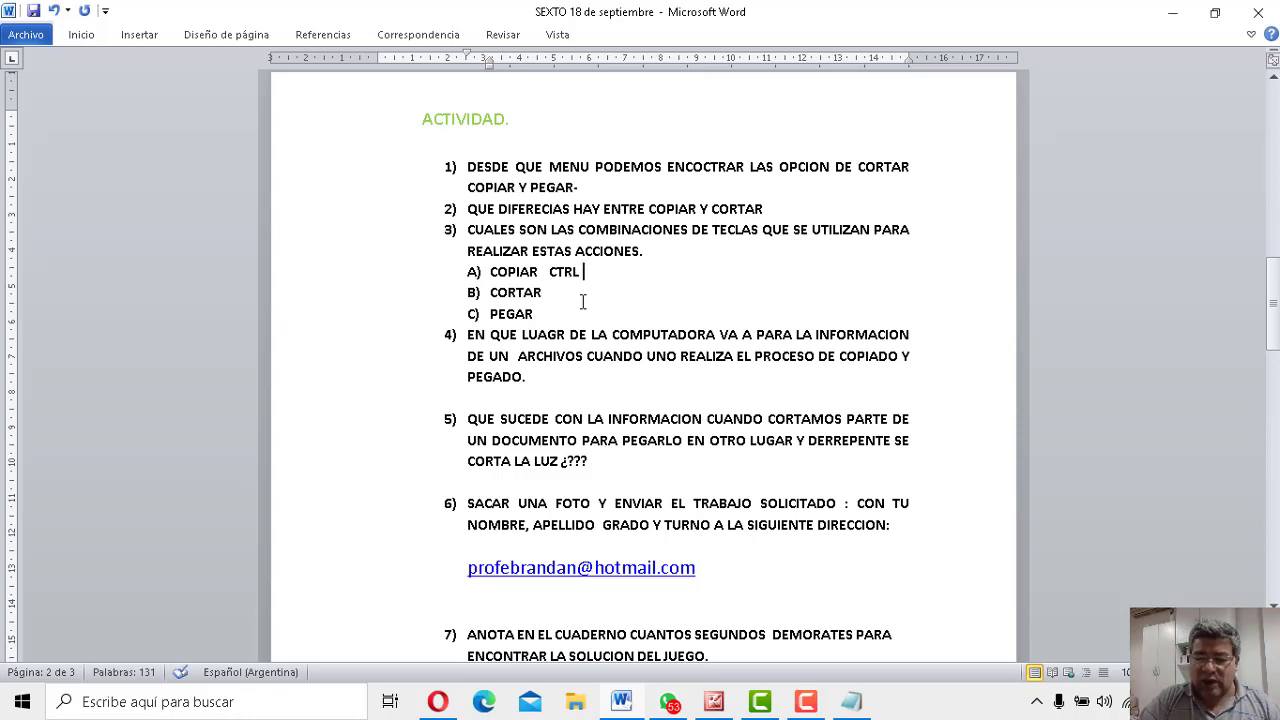
pyautogui.write('+')
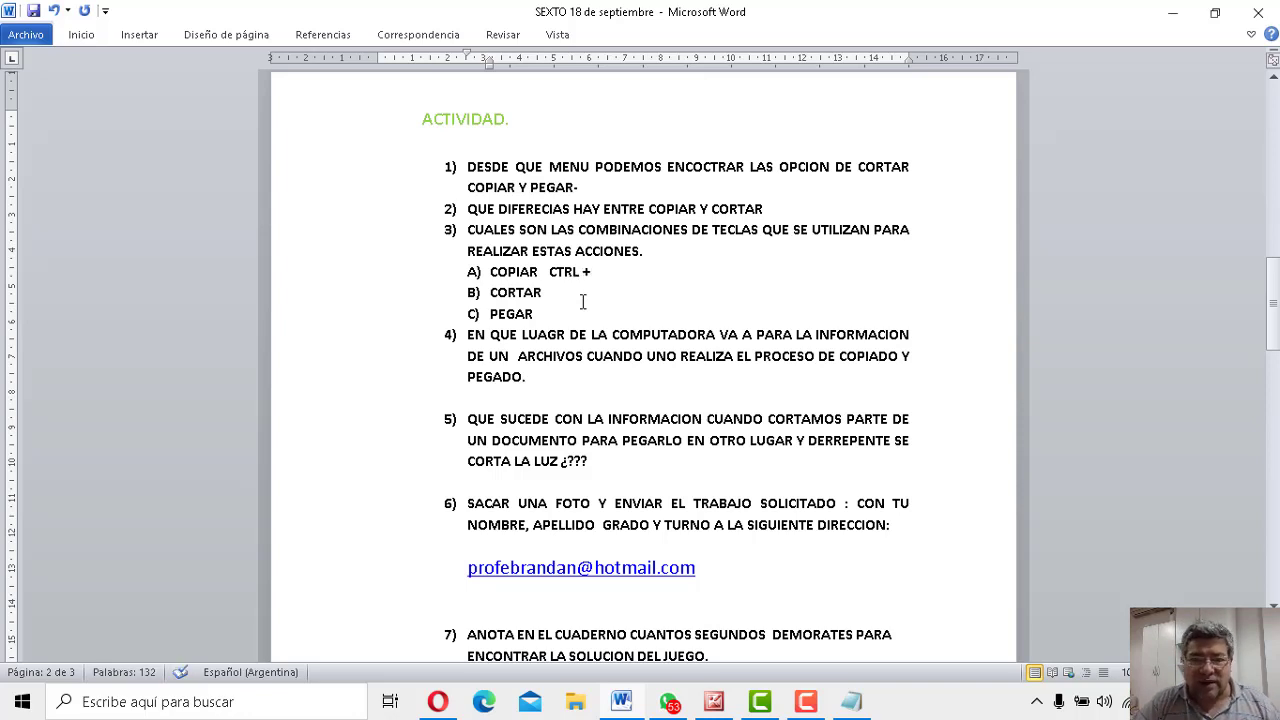
pyautogui.click(569, 297)
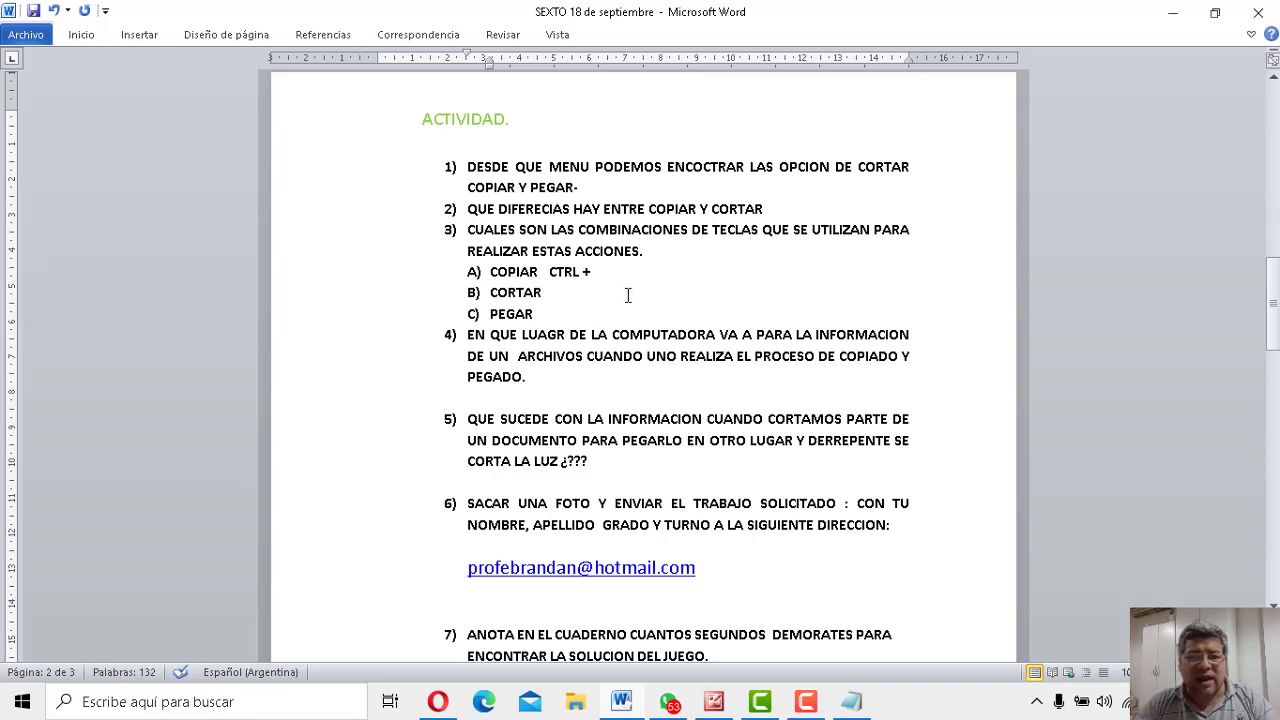
pyautogui.click(556, 314)
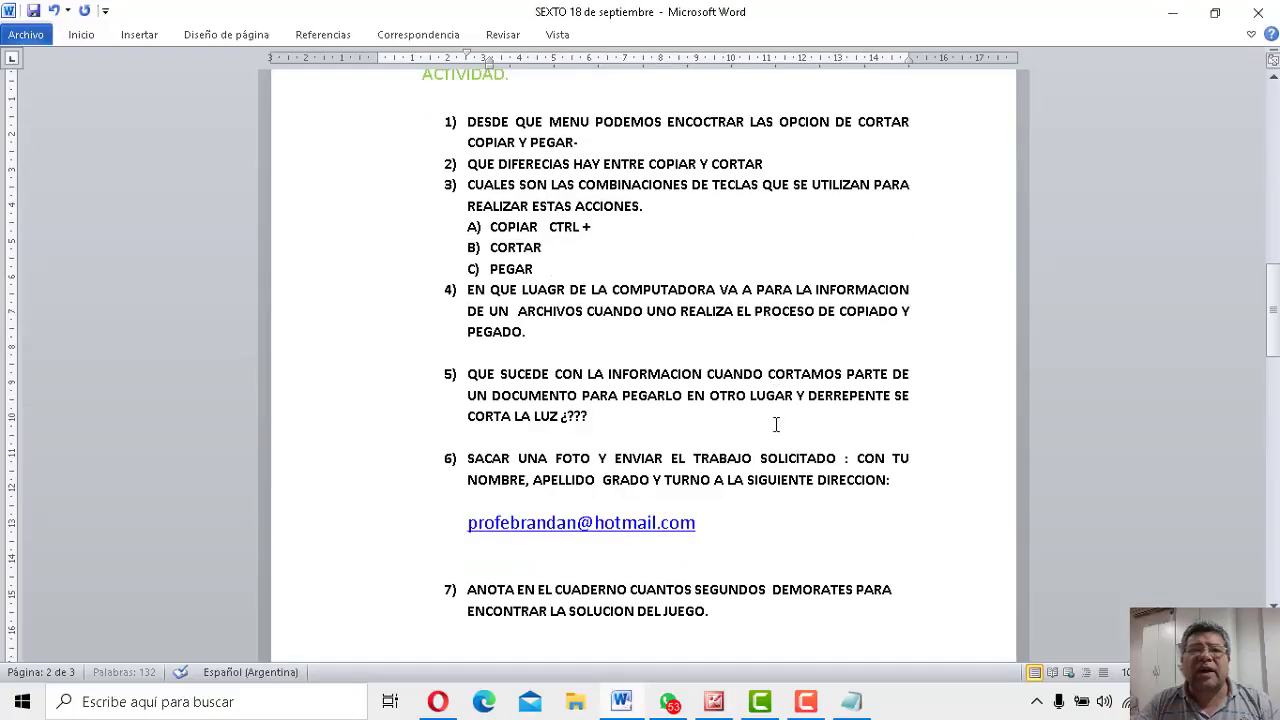
# Step: Select and deselect the contact e-mail line, then scroll to the Encuentra 3 diferencias picture
pyautogui.scroll(-3, 777, 421)
pyautogui.scroll(3, 774, 420)
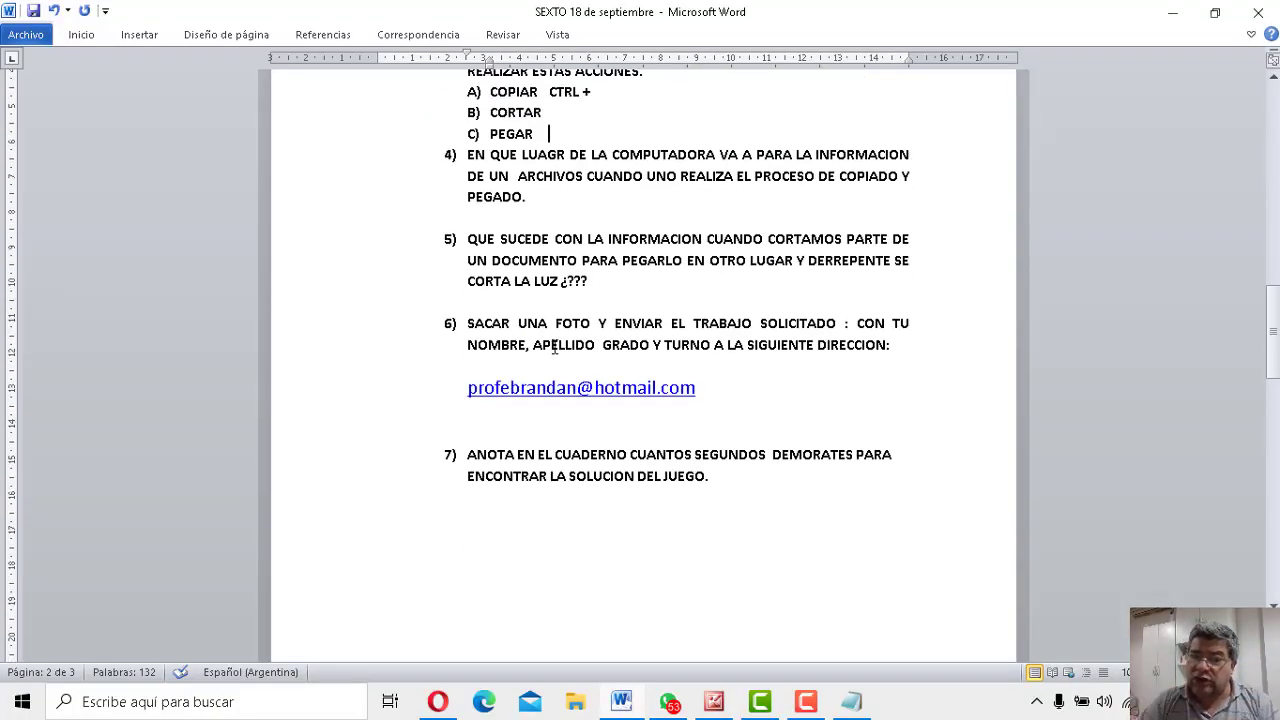
pyautogui.moveTo(470, 392); pyautogui.dragTo(748, 390)
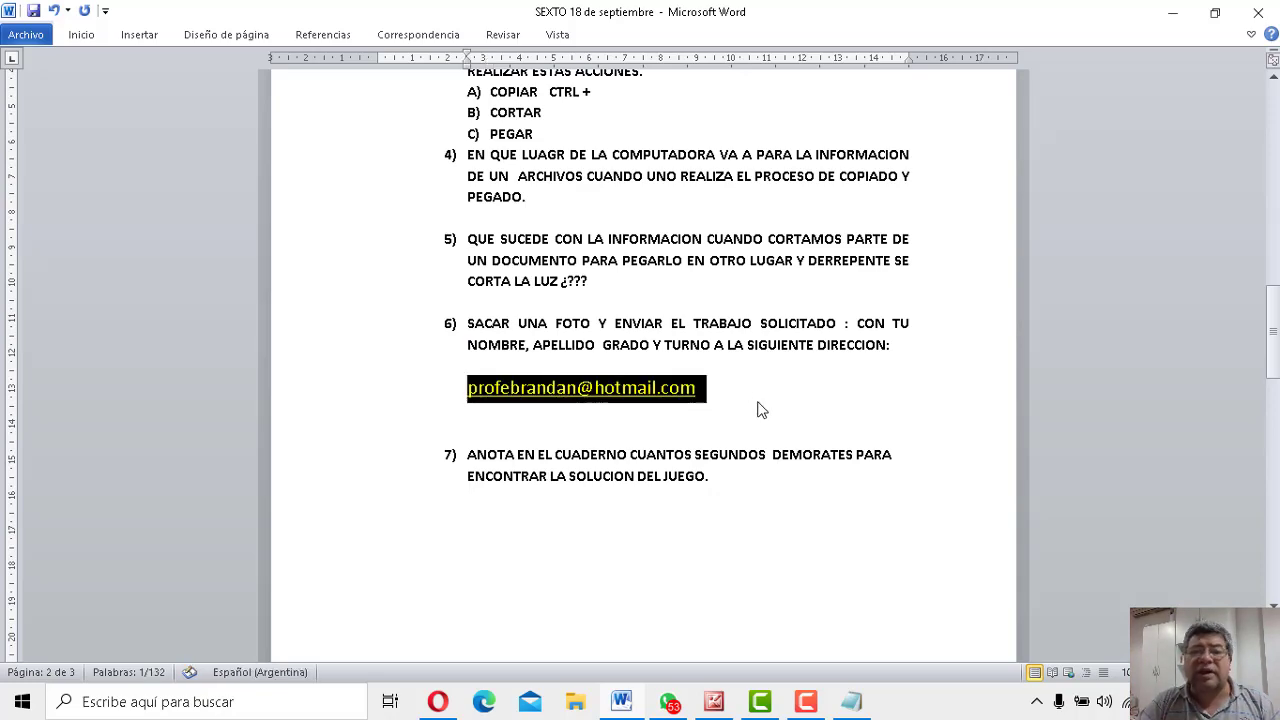
pyautogui.click(760, 410)
pyautogui.scroll(-12, 765, 410)
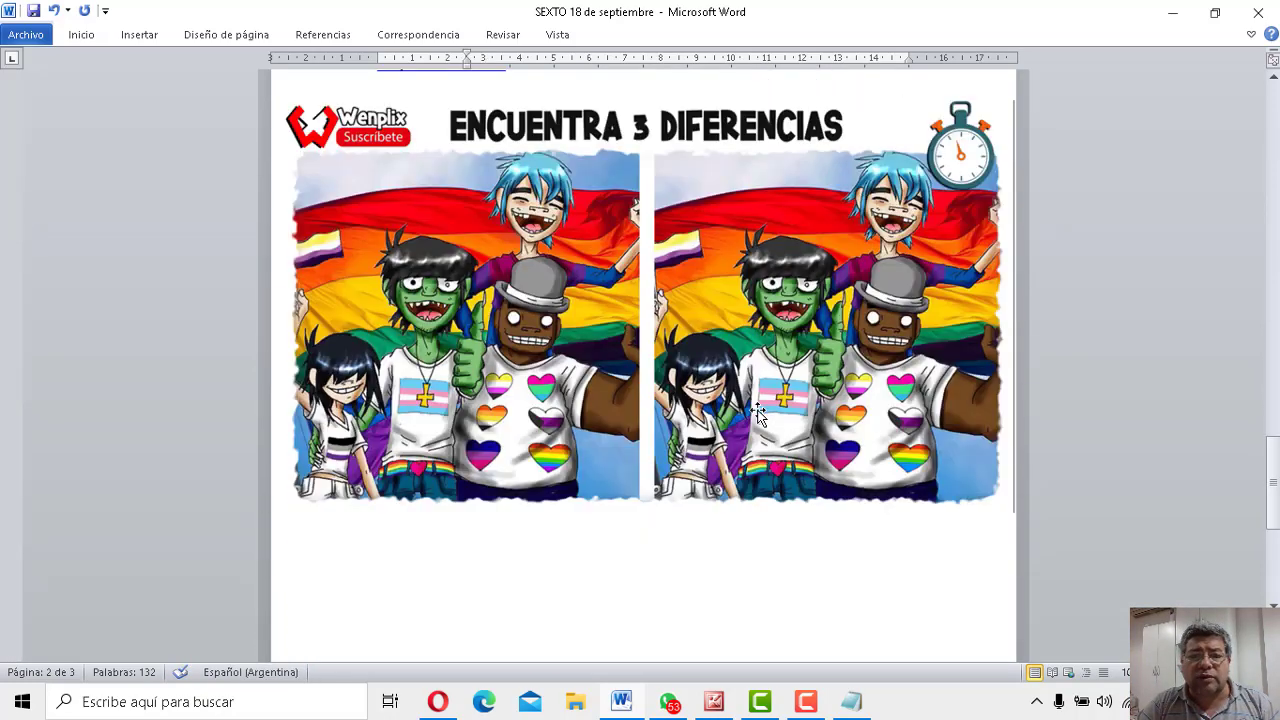
pyautogui.scroll(2, 760, 415)
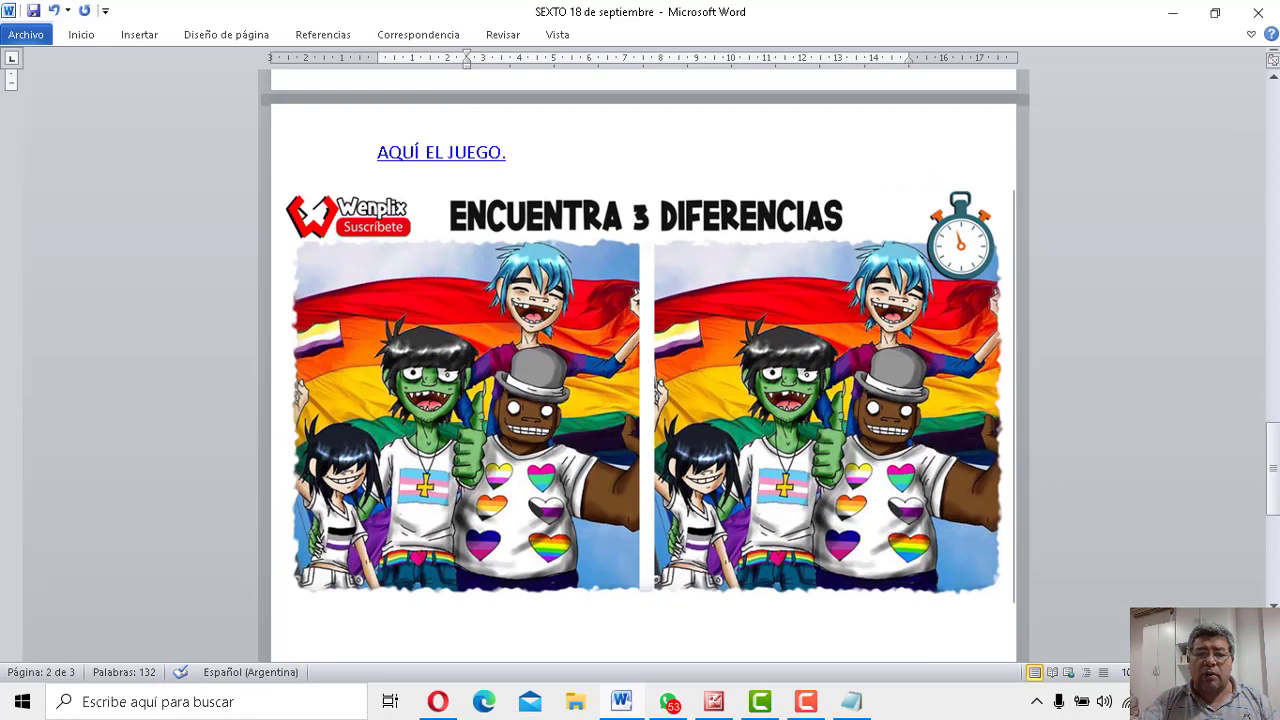